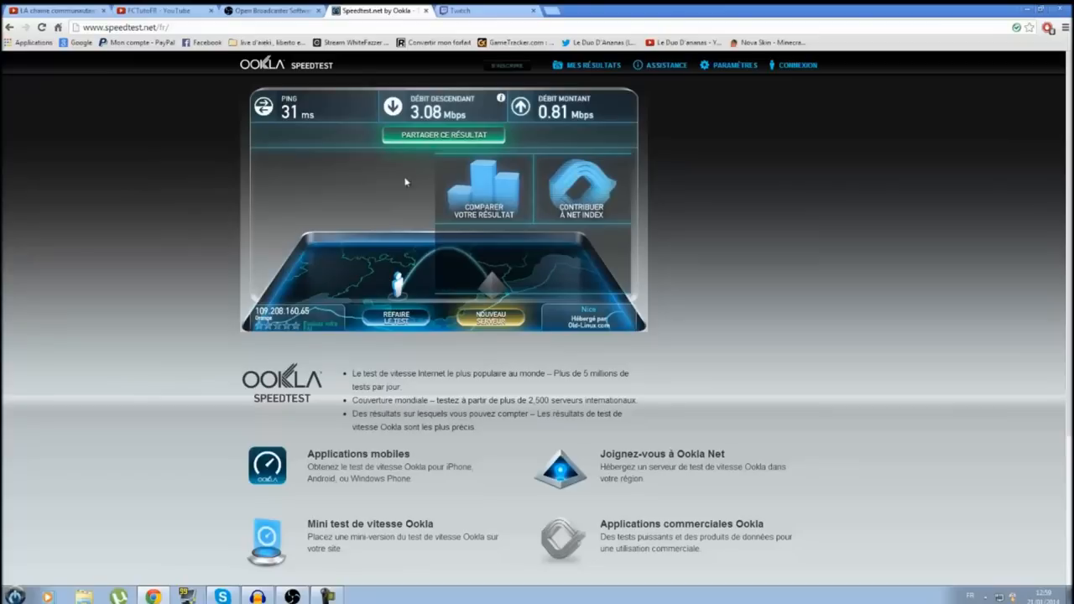
Step: Switch to the Twitch page, open the dashboard's stream key section, and reveal the channel's stream key
{"action": "mouse_move", "coordinate": [413, 112]}
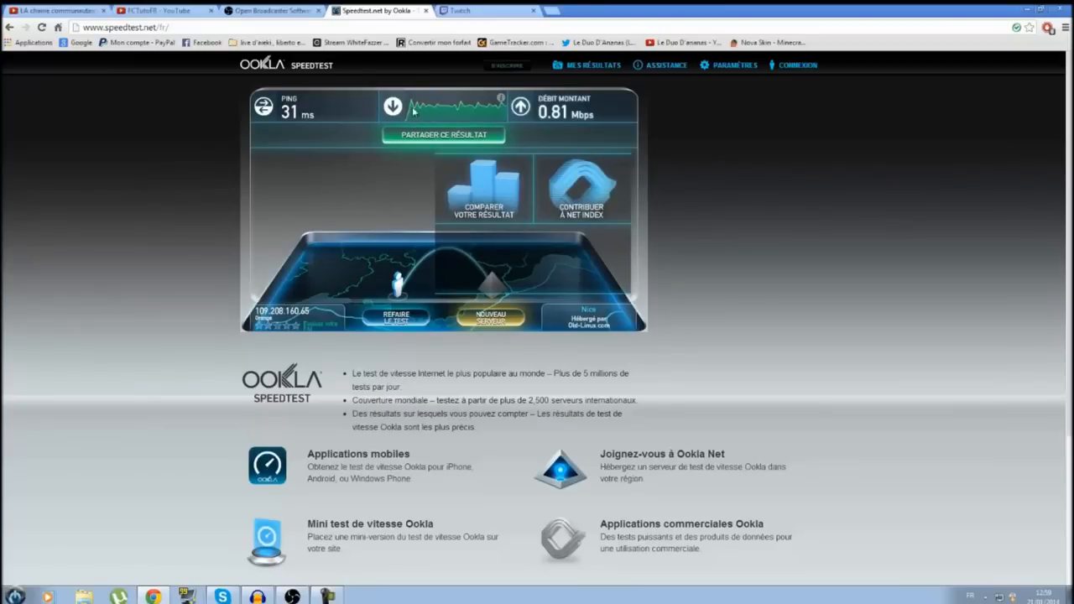
{"action": "left_click", "coordinate": [479, 7]}
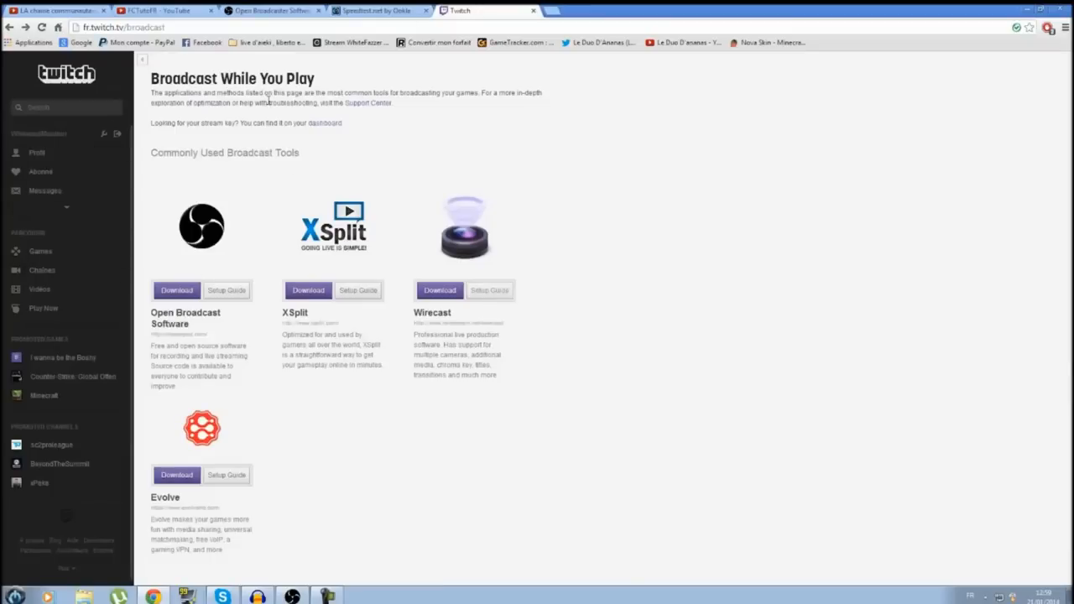
{"action": "left_click", "coordinate": [324, 124]}
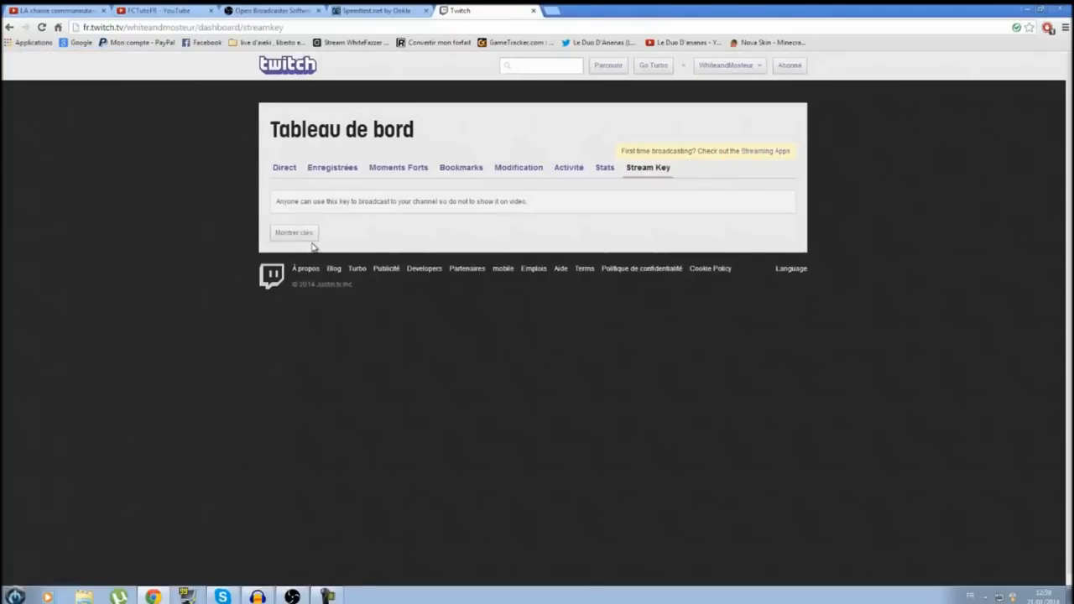
{"action": "left_click", "coordinate": [311, 238]}
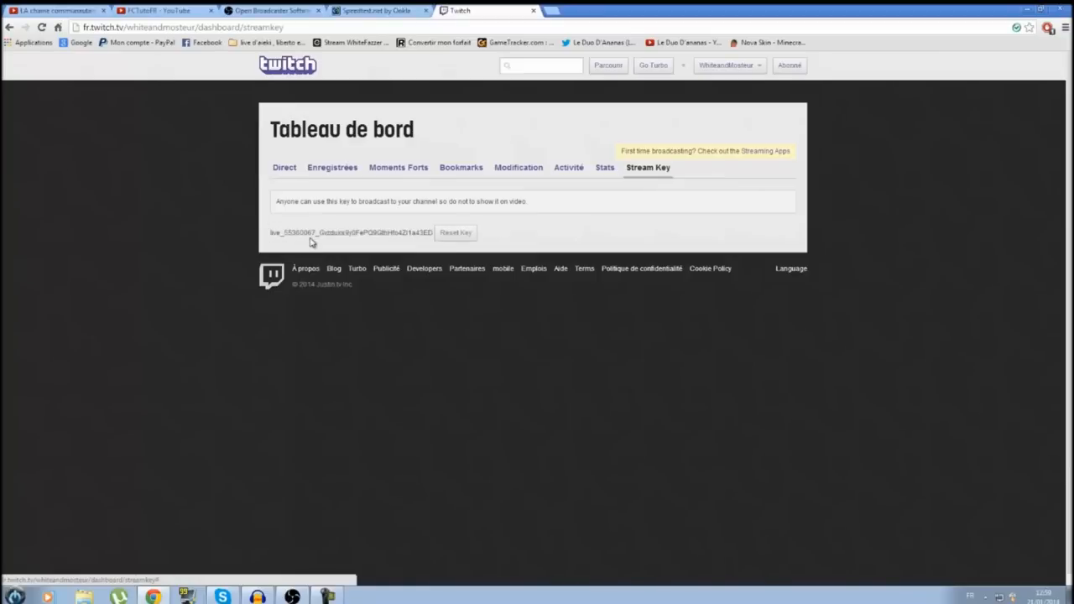
Step: Copy the revealed stream key from the Twitch dashboard
{"action": "left_click_drag", "start_coordinate": [274, 236], "coordinate": [431, 236]}
{"action": "left_click", "coordinate": [299, 244]}
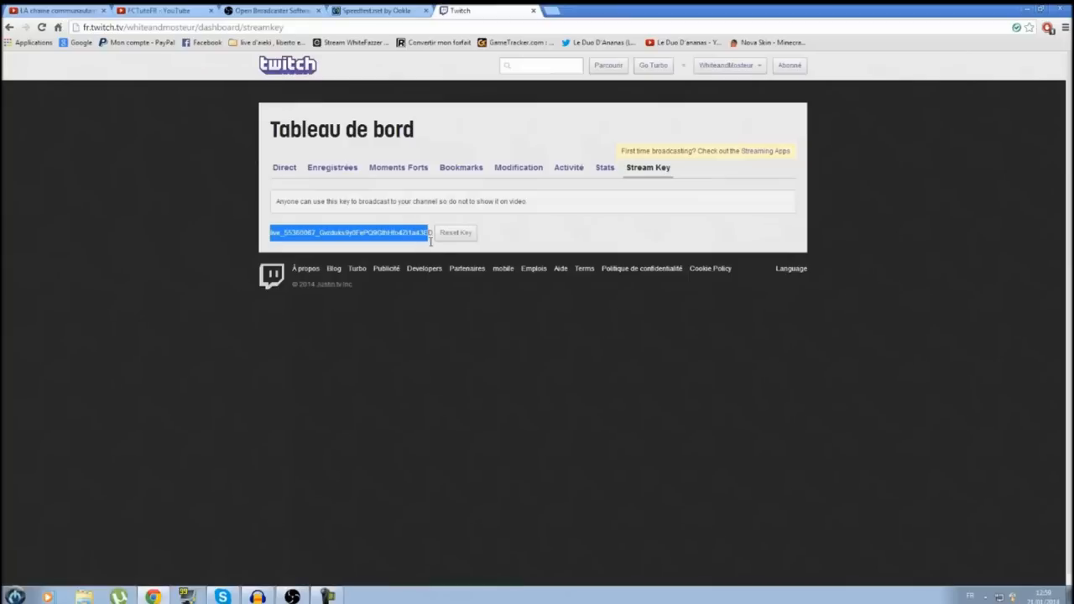
{"action": "right_click", "coordinate": [323, 242]}
{"action": "left_click", "coordinate": [337, 248]}
{"action": "left_click", "coordinate": [340, 219]}
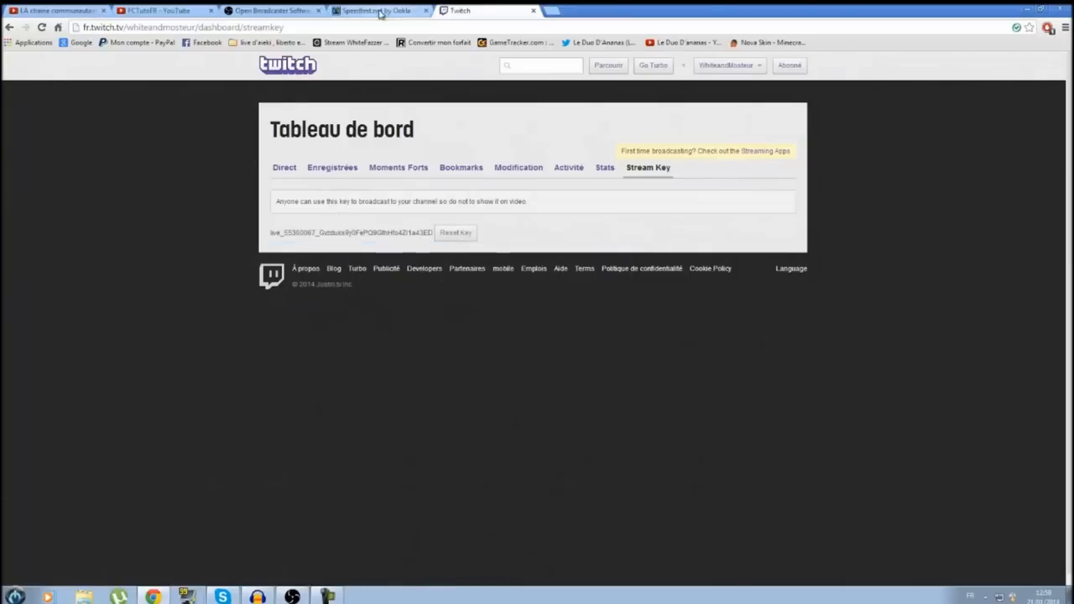
Step: Switch to Open Broadcaster Software and add a settings profile named White&Mosteur
{"action": "left_click", "coordinate": [1025, 8]}
{"action": "double_click", "coordinate": [402, 256]}
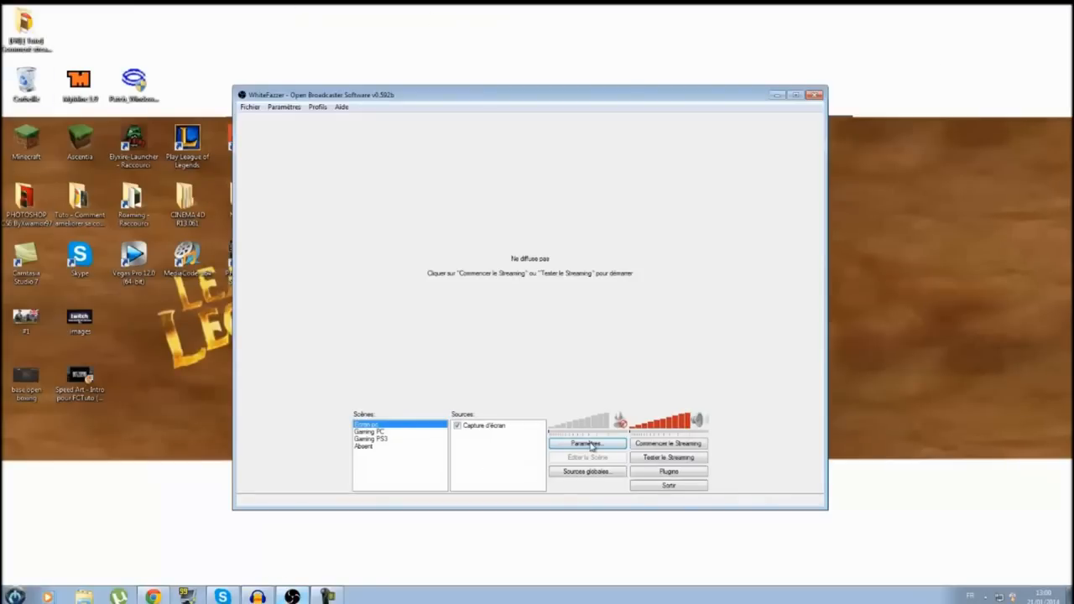
{"action": "left_click", "coordinate": [587, 444]}
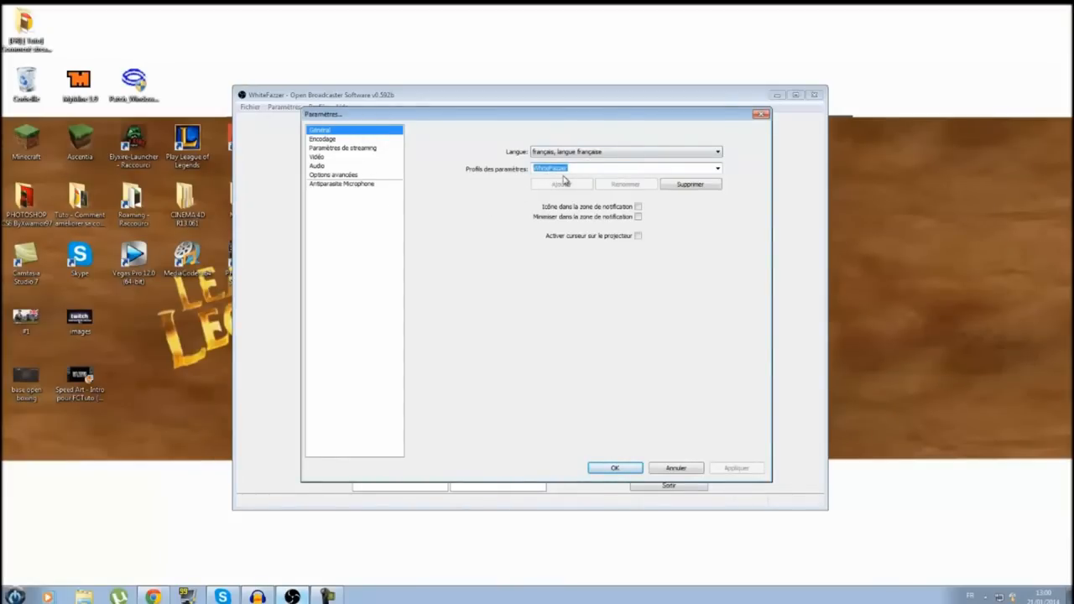
{"action": "key", "text": "Caps_Lock"}
{"action": "type", "text": "White"}
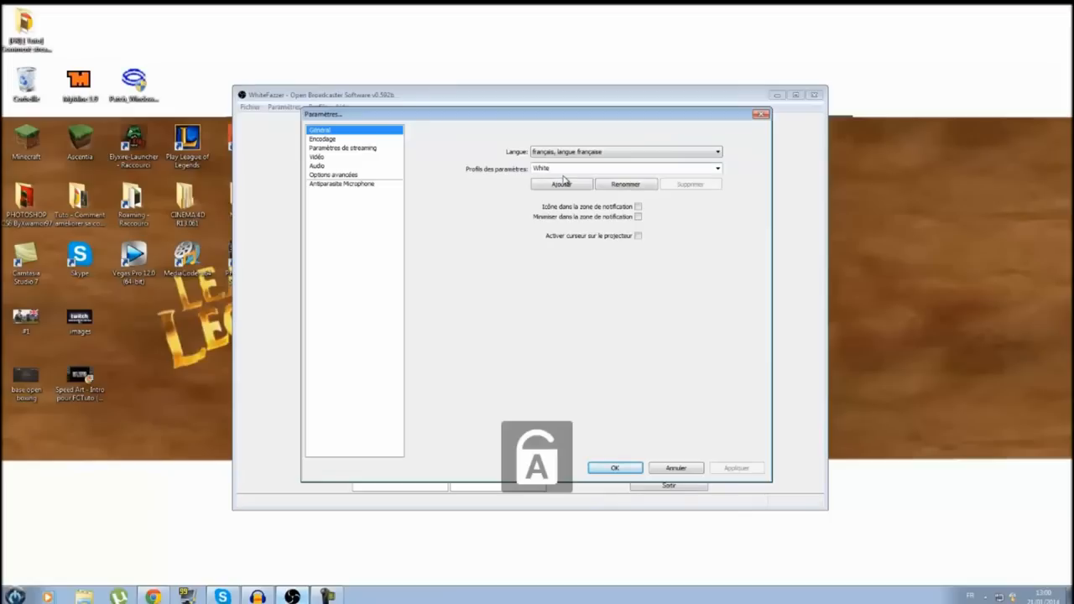
{"action": "type", "text": "&Mosteur"}
{"action": "left_click", "coordinate": [549, 184]}
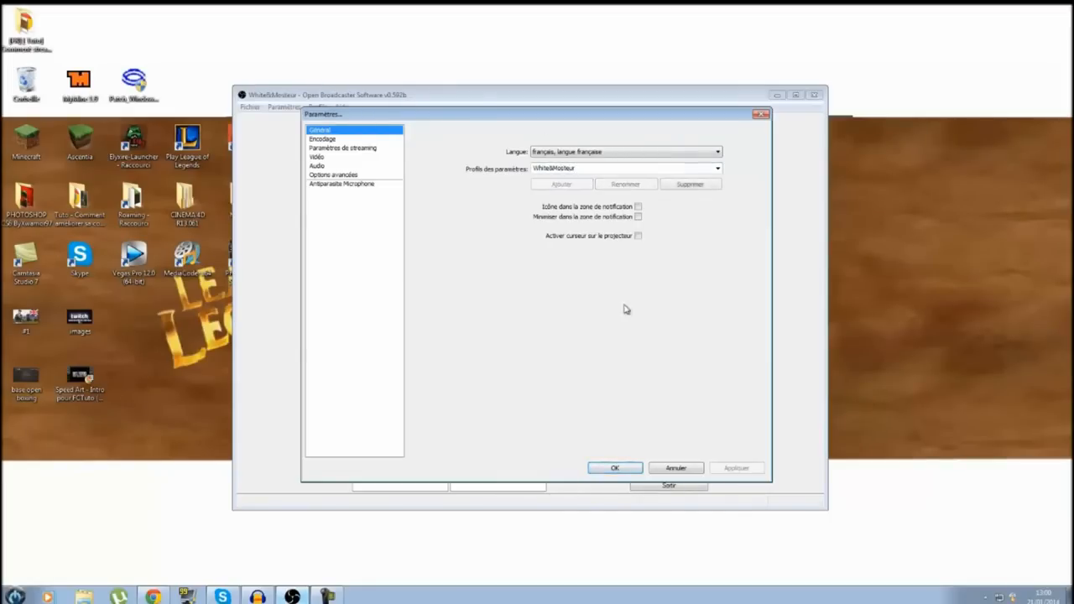
Step: In the encoding settings, use video quality 10 with CBR disabled
{"action": "left_click", "coordinate": [336, 140]}
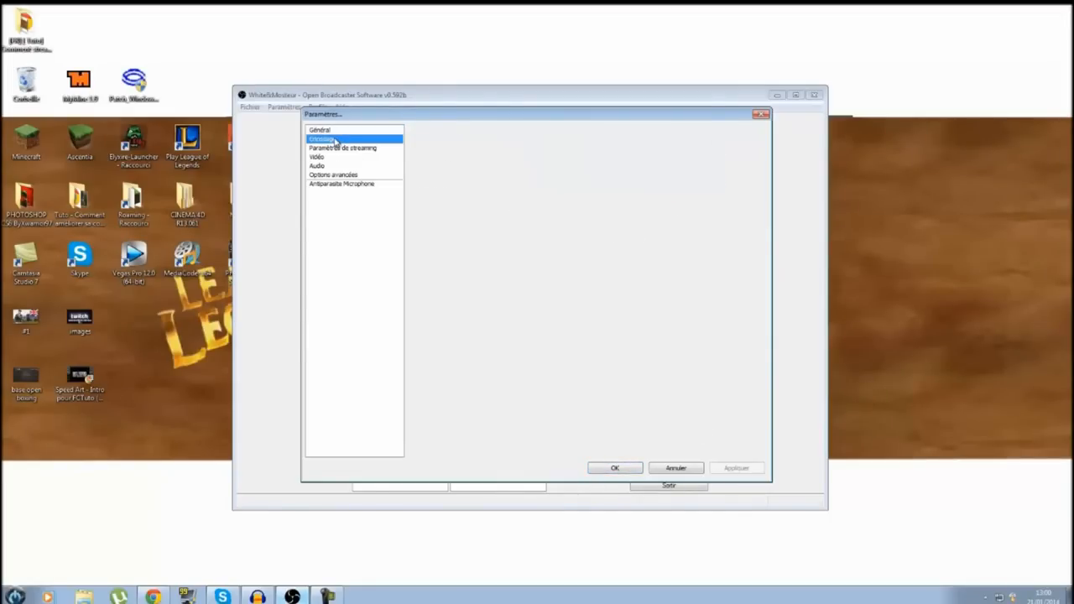
{"action": "left_click", "coordinate": [578, 157]}
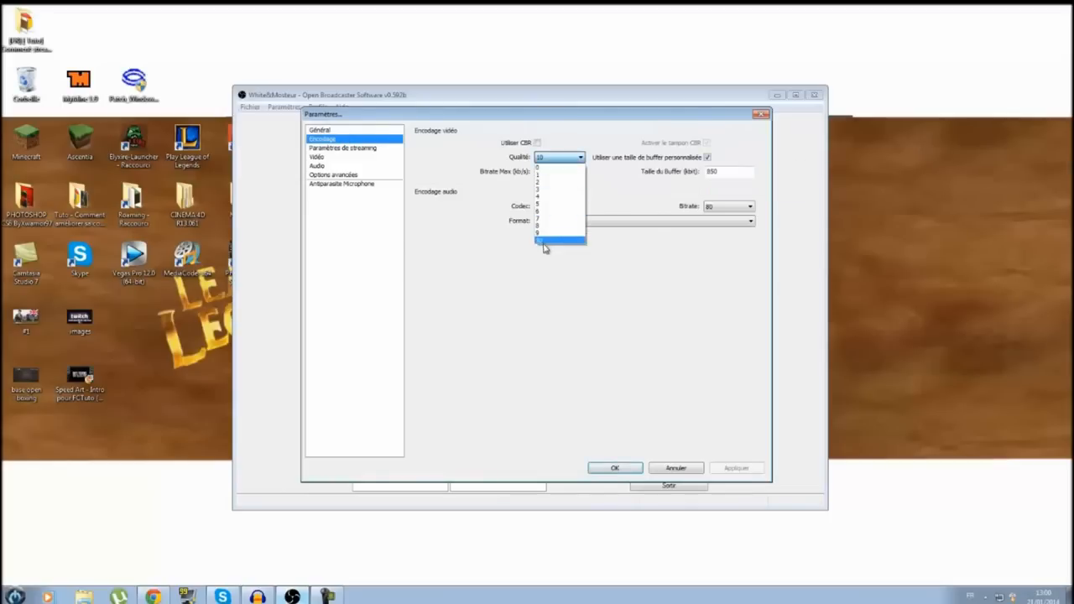
{"action": "left_click", "coordinate": [558, 155]}
{"action": "left_click", "coordinate": [537, 144]}
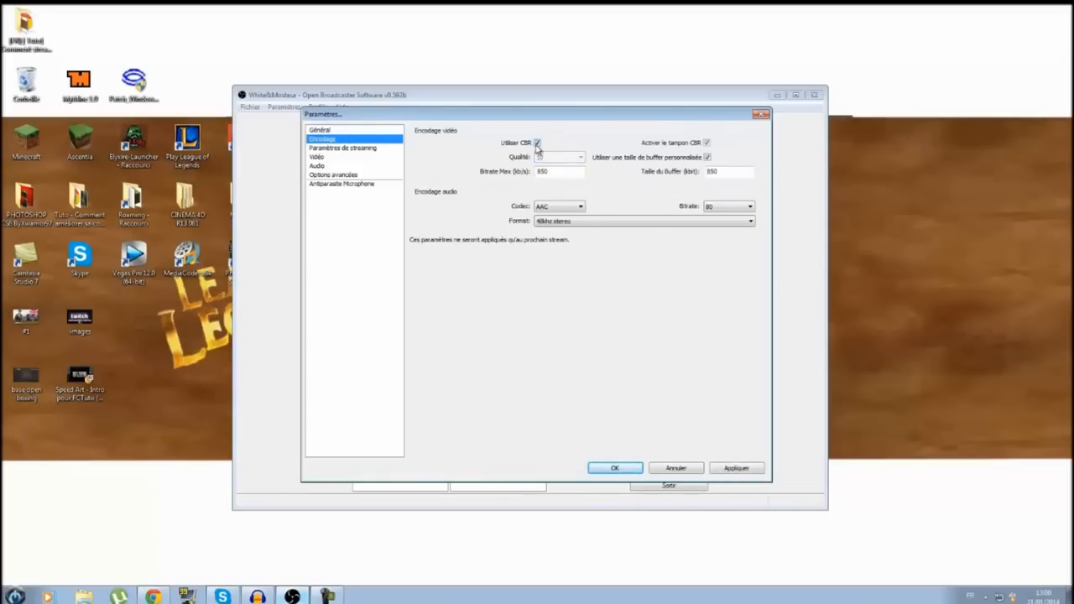
{"action": "left_click", "coordinate": [537, 143]}
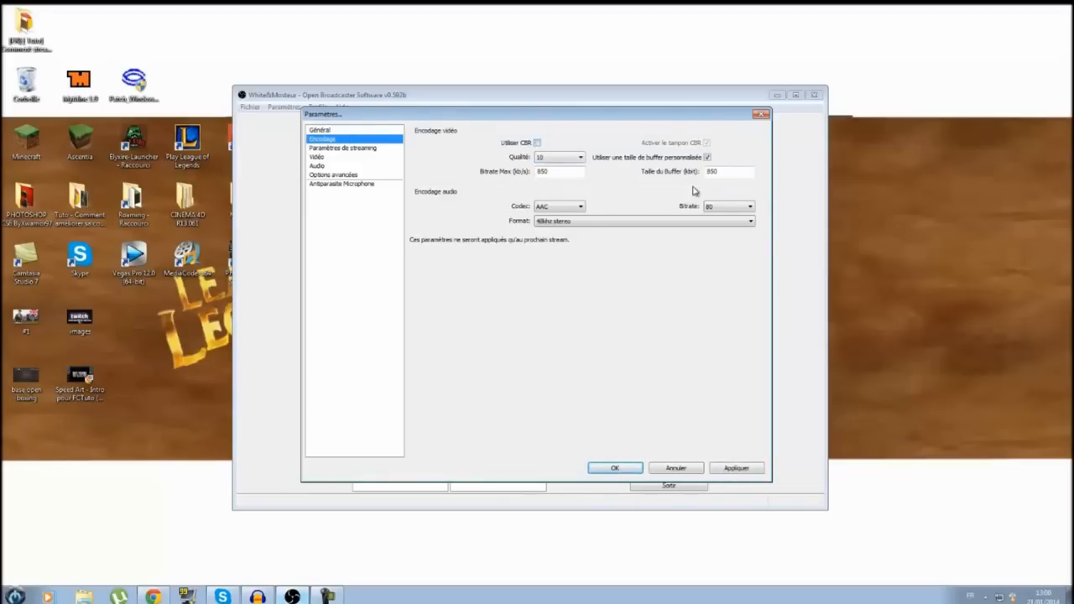
Step: Set the maximum video bitrate to 750 kb/s and the custom buffer size to 750 kbit
{"action": "double_click", "coordinate": [570, 170]}
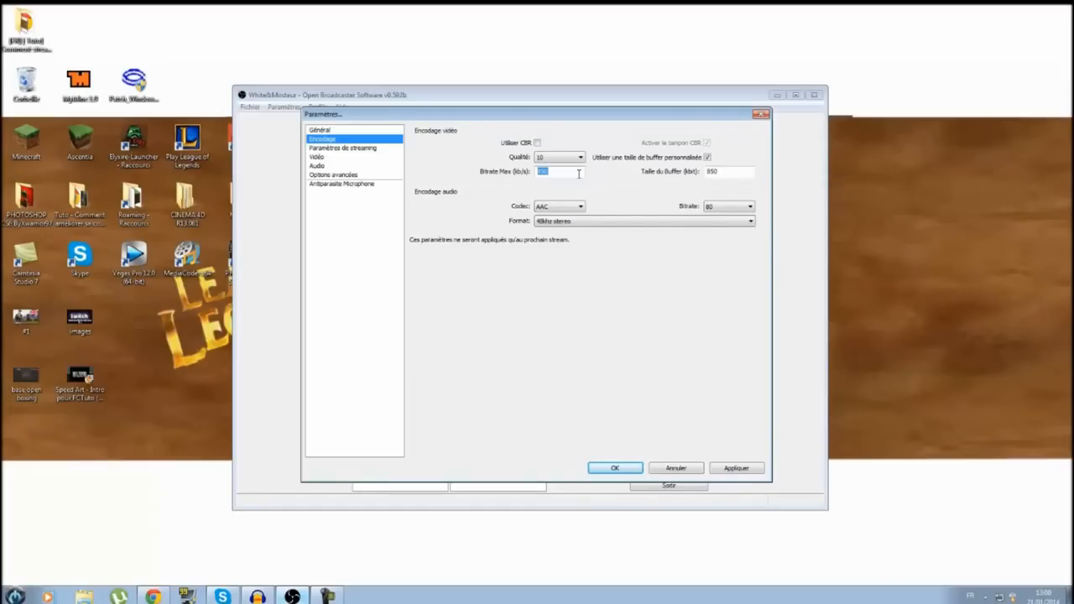
{"action": "double_click", "coordinate": [719, 171]}
{"action": "double_click", "coordinate": [570, 172]}
{"action": "type", "text": "750"}
{"action": "double_click", "coordinate": [723, 171]}
{"action": "type", "text": "75"}
Step: Set the maximum video bitrate to 1800 kb/s and the custom buffer size to 1800 kbit
{"action": "double_click", "coordinate": [545, 173]}
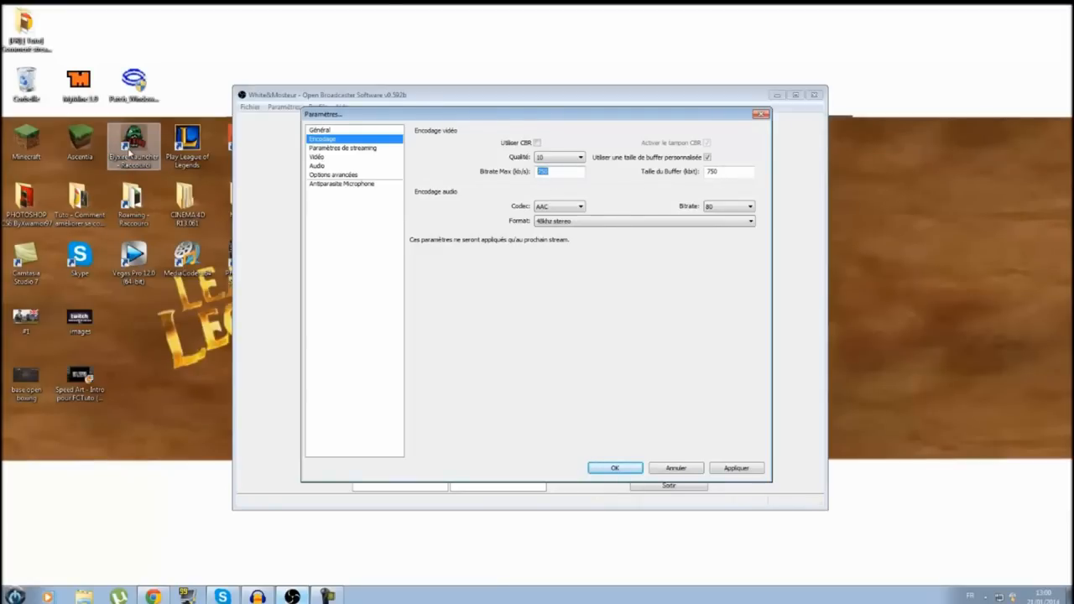
{"action": "type", "text": "1800"}
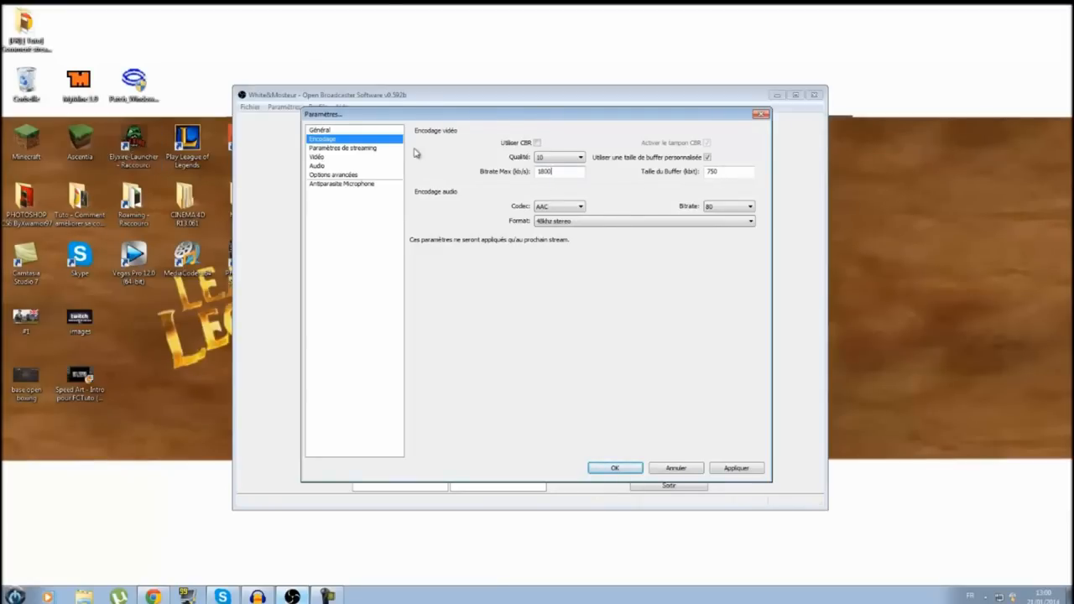
{"action": "double_click", "coordinate": [746, 170]}
{"action": "type", "text": "1800"}
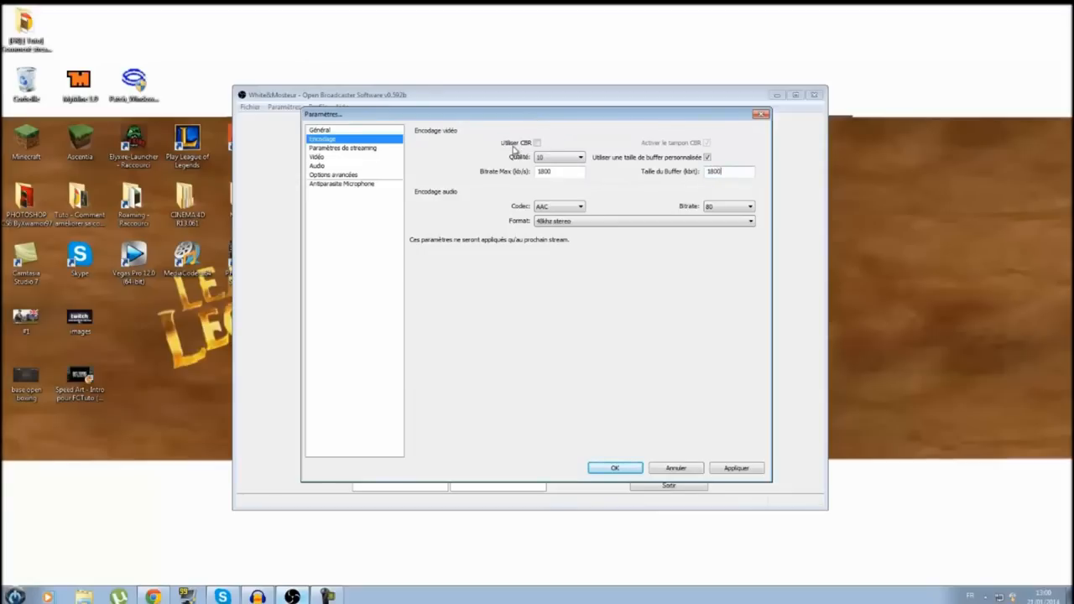
Step: Set the maximum video bitrate to 2500 kb/s and the custom buffer size to 2500 kbit
{"action": "double_click", "coordinate": [545, 171]}
{"action": "type", "text": "22"}
{"action": "type", "text": "00"}
{"action": "left_click_drag", "start_coordinate": [573, 171], "coordinate": [412, 179]}
{"action": "key", "text": "ctrl+c"}
{"action": "left_click_drag", "start_coordinate": [733, 171], "coordinate": [613, 160]}
{"action": "key", "text": "ctrl+v"}
Step: Choose the AAC codec, an audio bitrate of 80 and the 48khz stereo format, and apply the encoding settings
{"action": "left_click", "coordinate": [545, 207]}
{"action": "left_click", "coordinate": [544, 224]}
{"action": "left_click", "coordinate": [550, 209]}
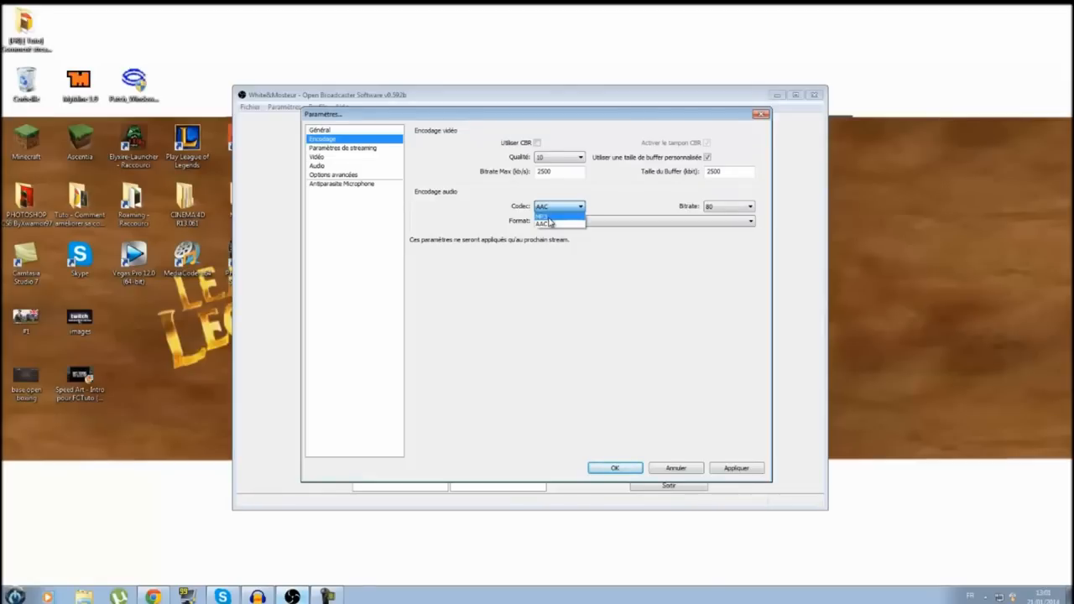
{"action": "left_click", "coordinate": [546, 222]}
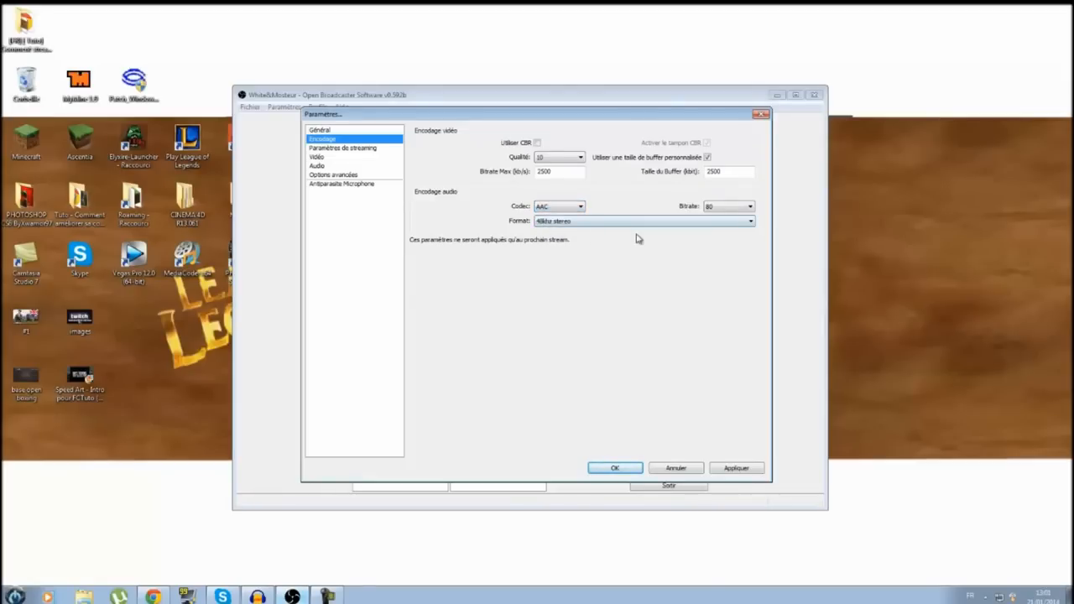
{"action": "left_click", "coordinate": [721, 208]}
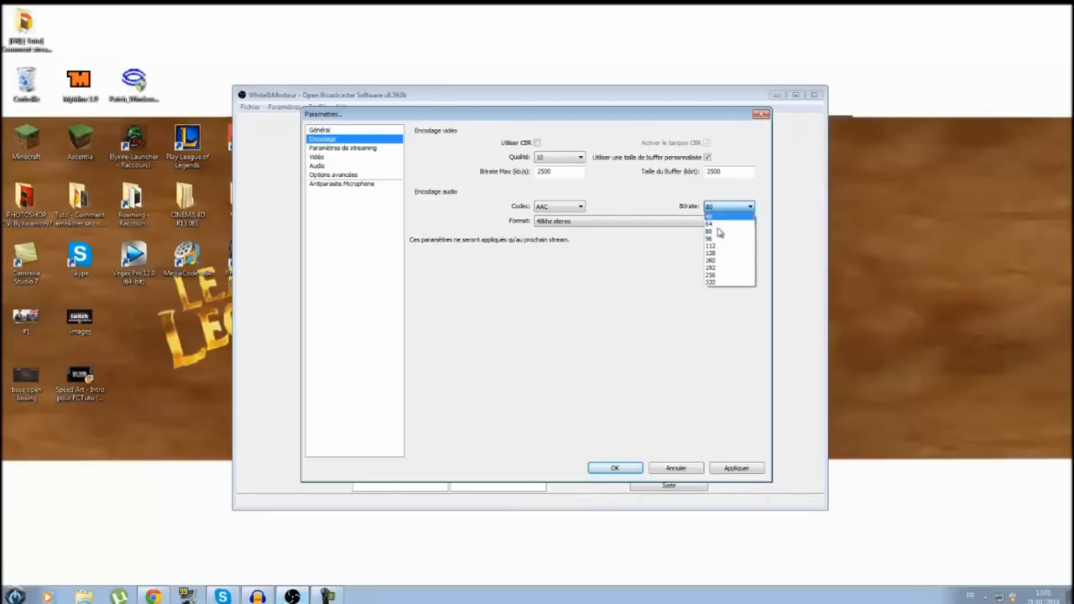
{"action": "left_click", "coordinate": [713, 235]}
{"action": "left_click", "coordinate": [578, 222]}
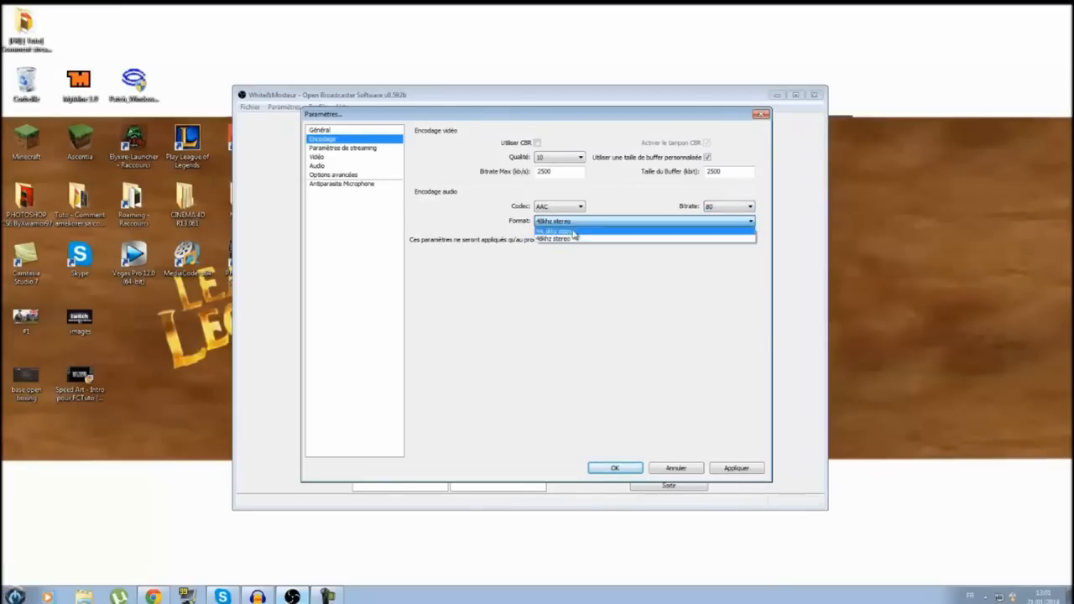
{"action": "left_click", "coordinate": [562, 240]}
{"action": "left_click", "coordinate": [735, 470]}
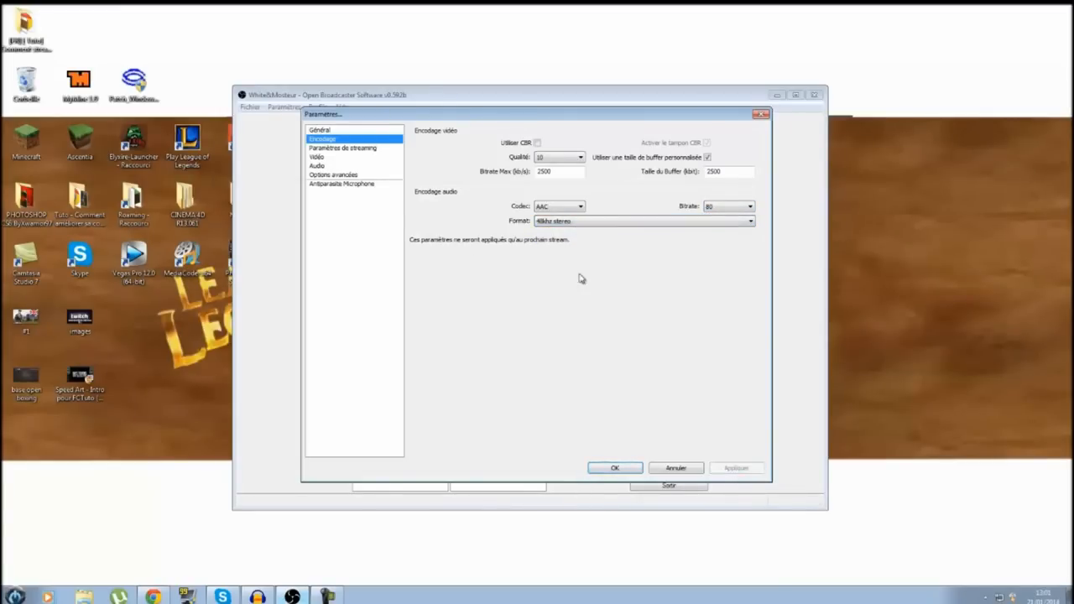
Step: In the streaming settings, choose Twitch / Justin.tv as the service and EU: Prague, CZ as the server
{"action": "left_click", "coordinate": [386, 148]}
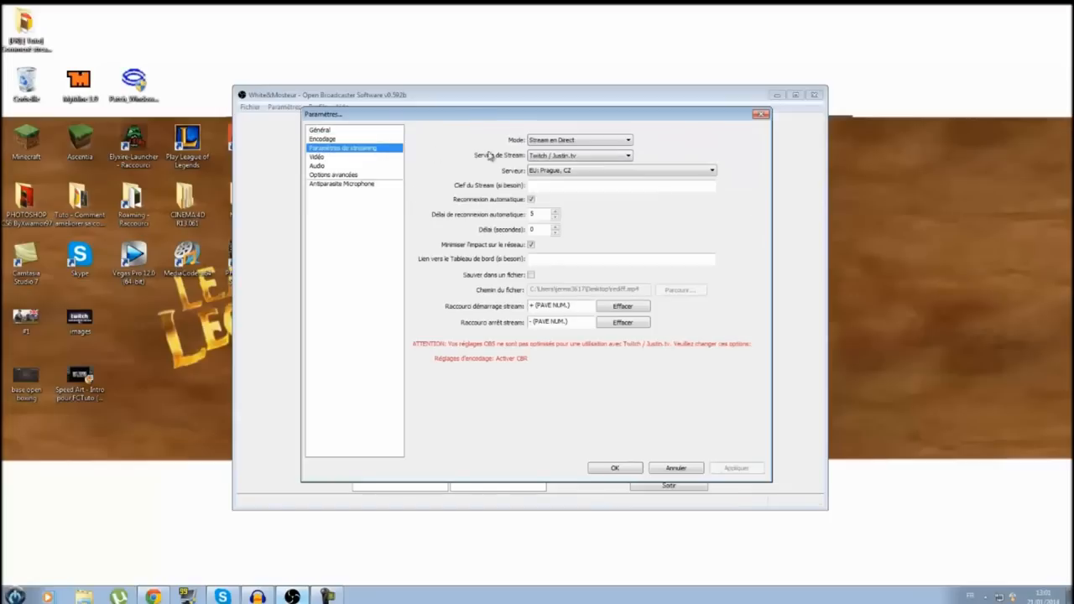
{"action": "left_click", "coordinate": [560, 159]}
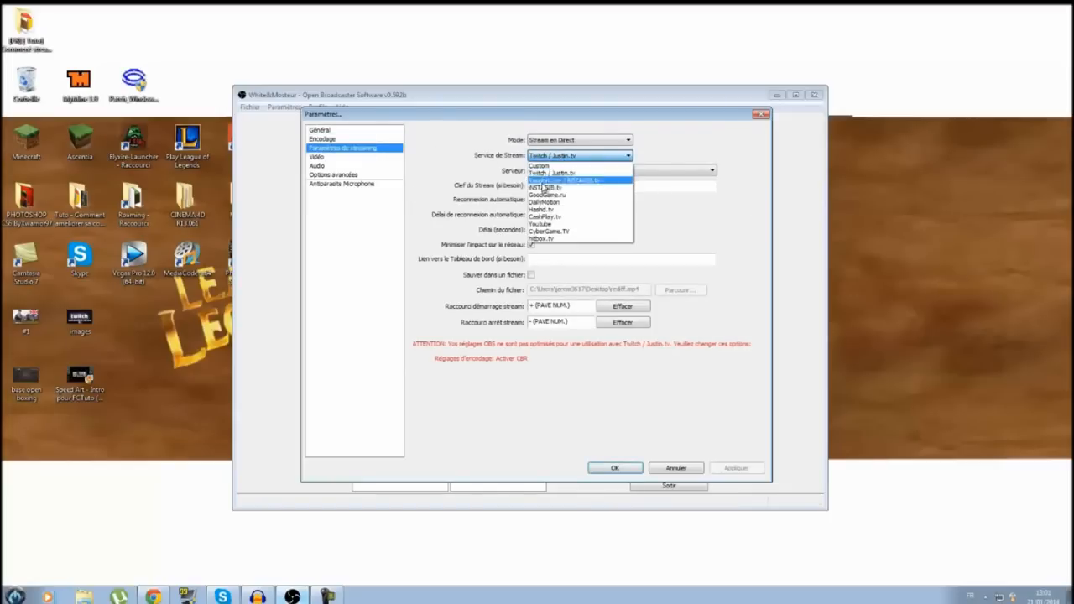
{"action": "left_click", "coordinate": [568, 173]}
{"action": "left_click", "coordinate": [568, 172]}
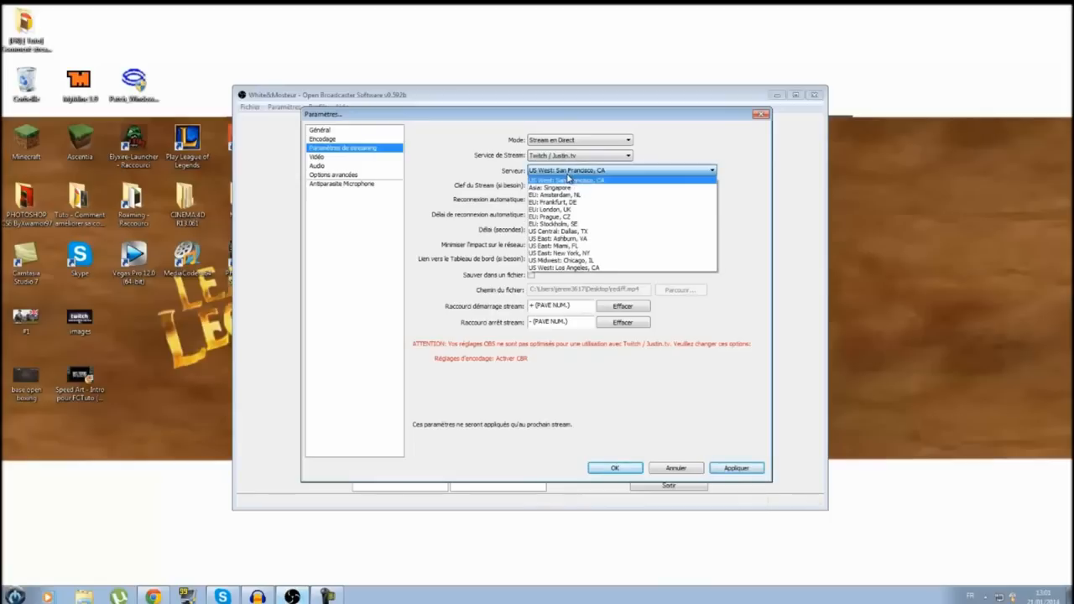
{"action": "left_click", "coordinate": [557, 194]}
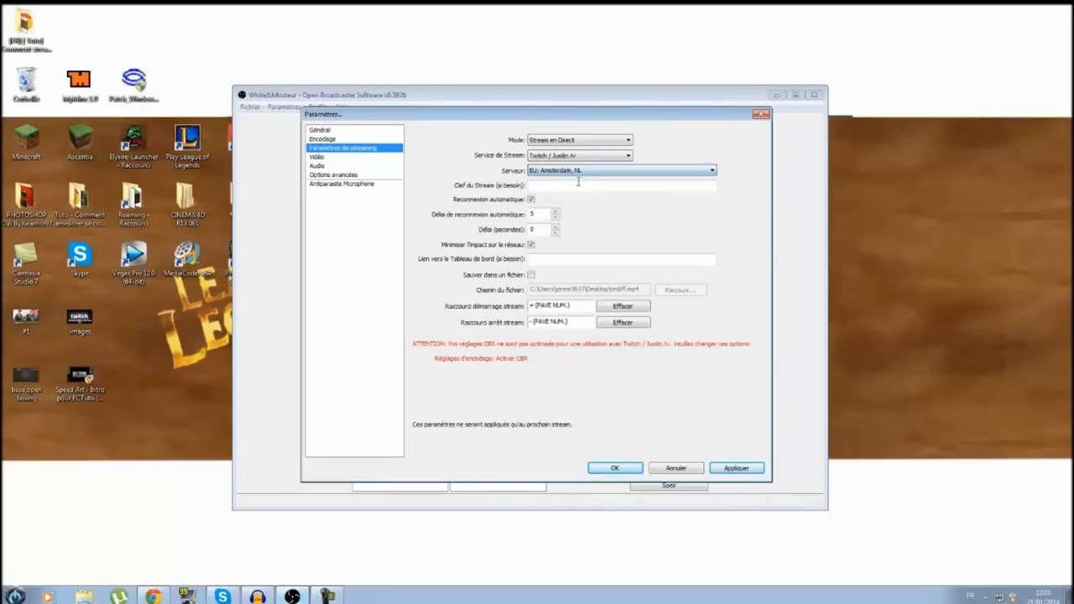
{"action": "left_click", "coordinate": [579, 170]}
{"action": "left_click", "coordinate": [577, 218]}
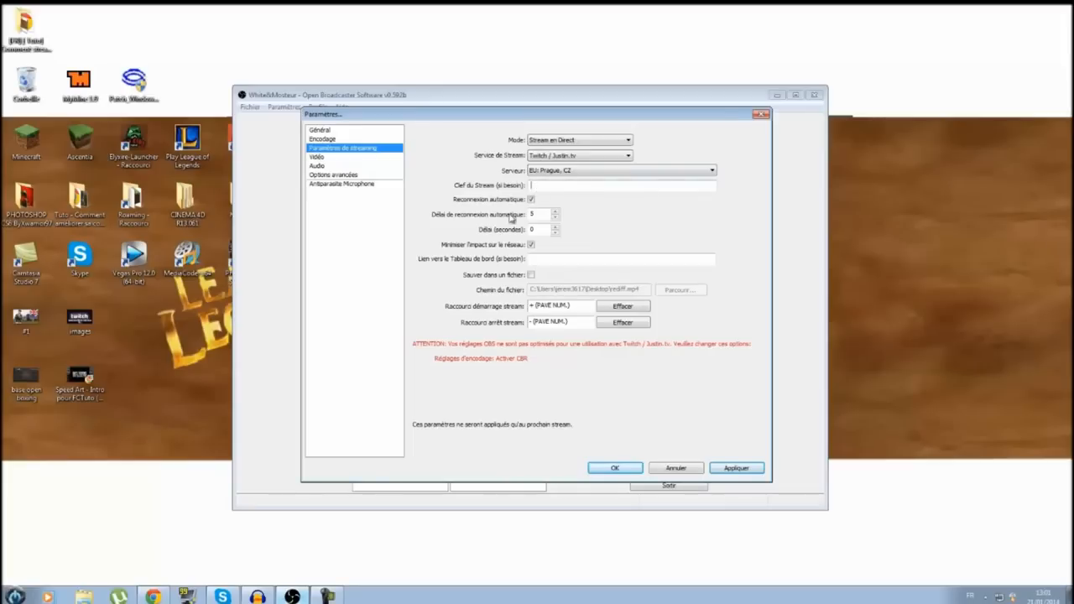
Step: Try to paste the stream key from the clipboard into the stream key field
{"action": "right_click", "coordinate": [547, 189]}
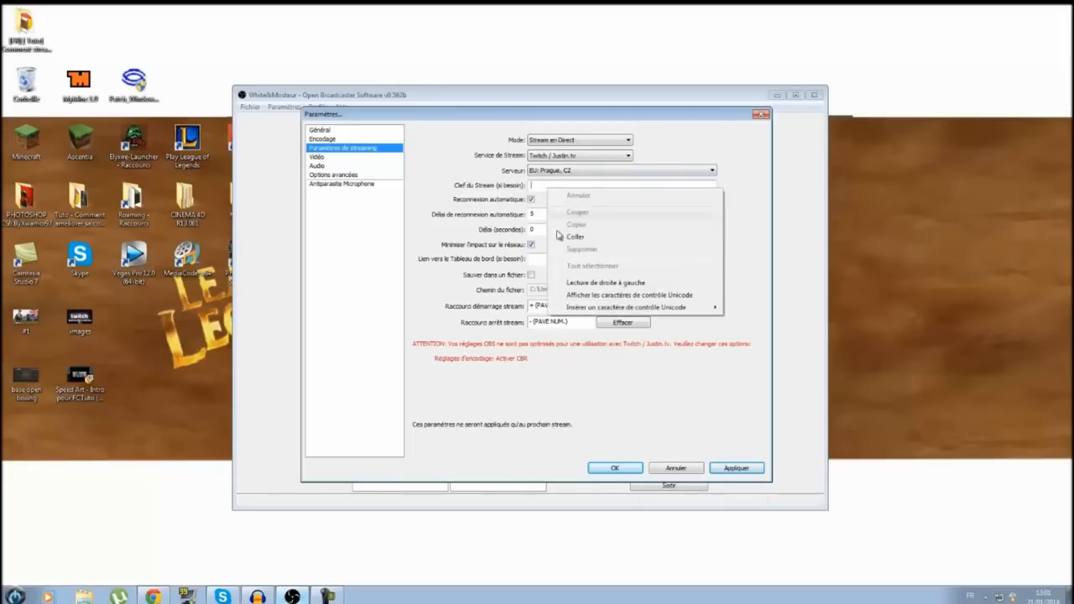
{"action": "left_click", "coordinate": [572, 238]}
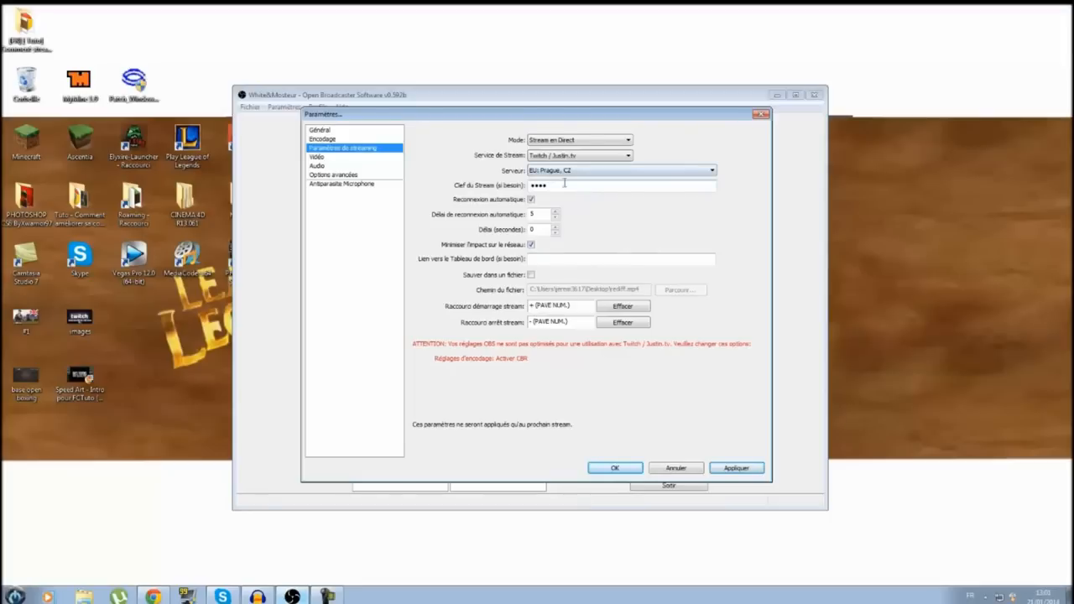
Step: Select the wrong stream key entry for replacement, and copy the full stream key from the Twitch dashboard
{"action": "left_click_drag", "start_coordinate": [516, 191], "coordinate": [524, 213]}
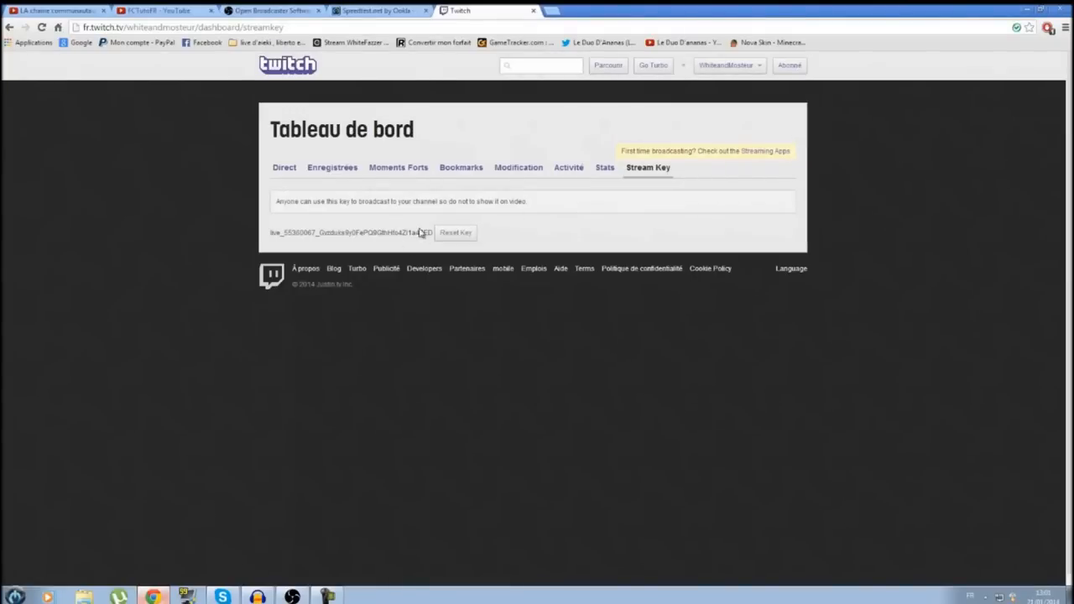
{"action": "mouse_move", "coordinate": [432, 232]}
{"action": "left_mouse_down"}
{"action": "mouse_move", "coordinate": [267, 233]}
{"action": "mouse_move", "coordinate": [435, 232]}
{"action": "left_mouse_up"}
{"action": "right_click", "coordinate": [420, 232]}
{"action": "left_click", "coordinate": [458, 239]}
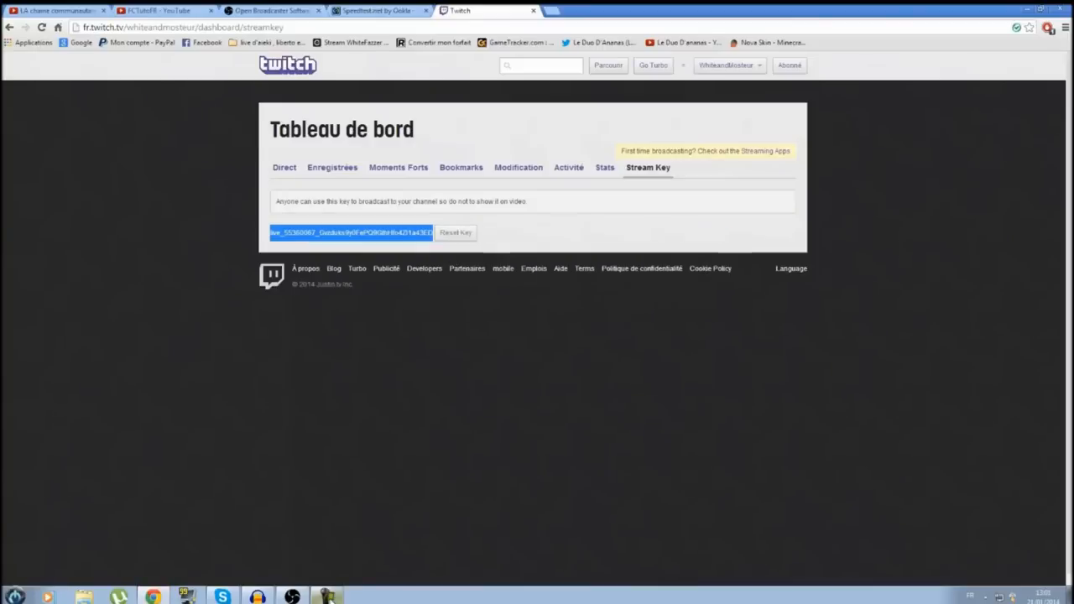
Step: Return to the streaming settings, paste the copied key into the stream key field, and minimise the browser
{"action": "left_click", "coordinate": [327, 596]}
{"action": "right_click", "coordinate": [575, 189]}
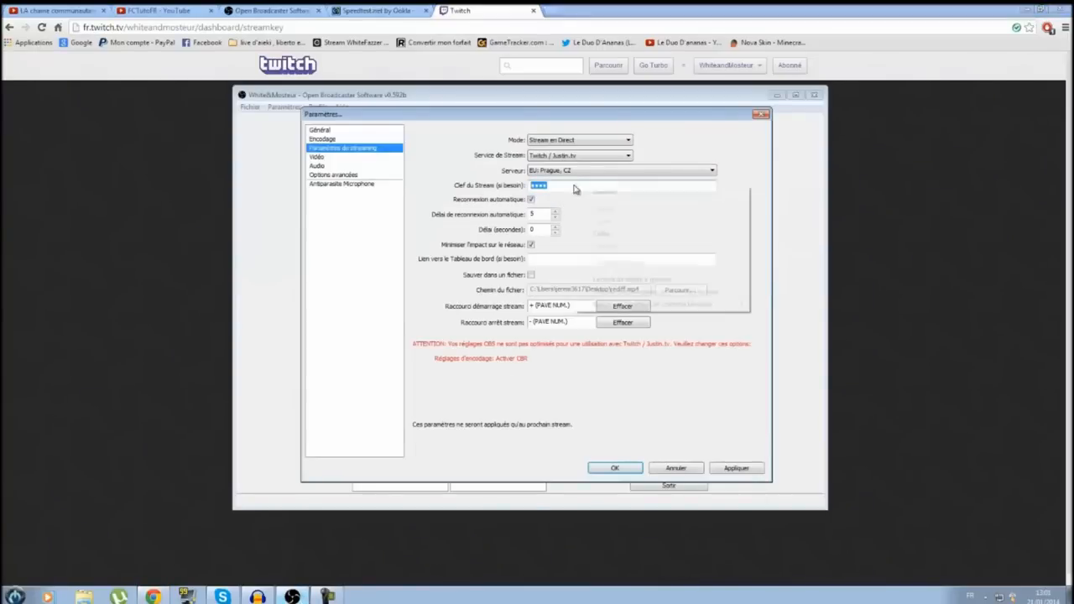
{"action": "left_click", "coordinate": [631, 239]}
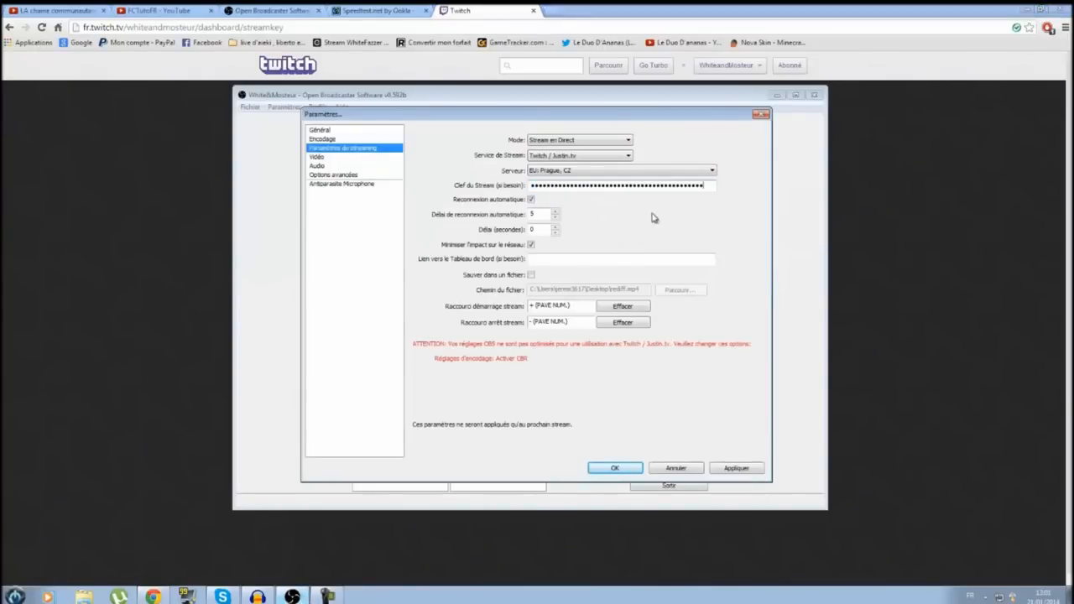
{"action": "left_click", "coordinate": [1026, 8]}
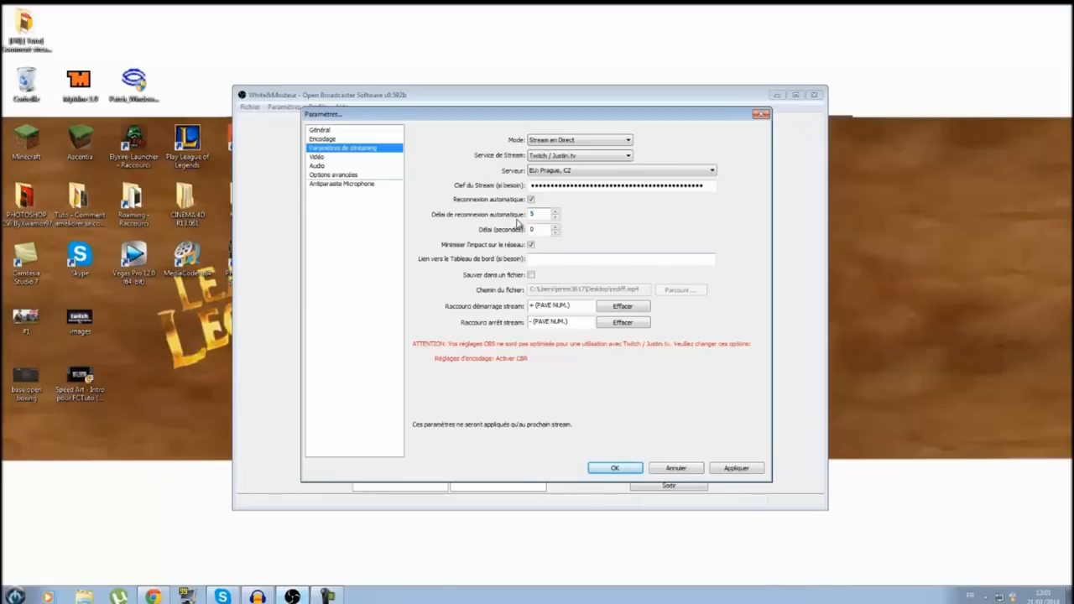
Step: Set the stream delay to 0 seconds, leave saving to a file disabled, and apply the streaming settings
{"action": "left_click_drag", "start_coordinate": [538, 229], "coordinate": [516, 233]}
{"action": "type", "text": "0"}
{"action": "left_click", "coordinate": [531, 275]}
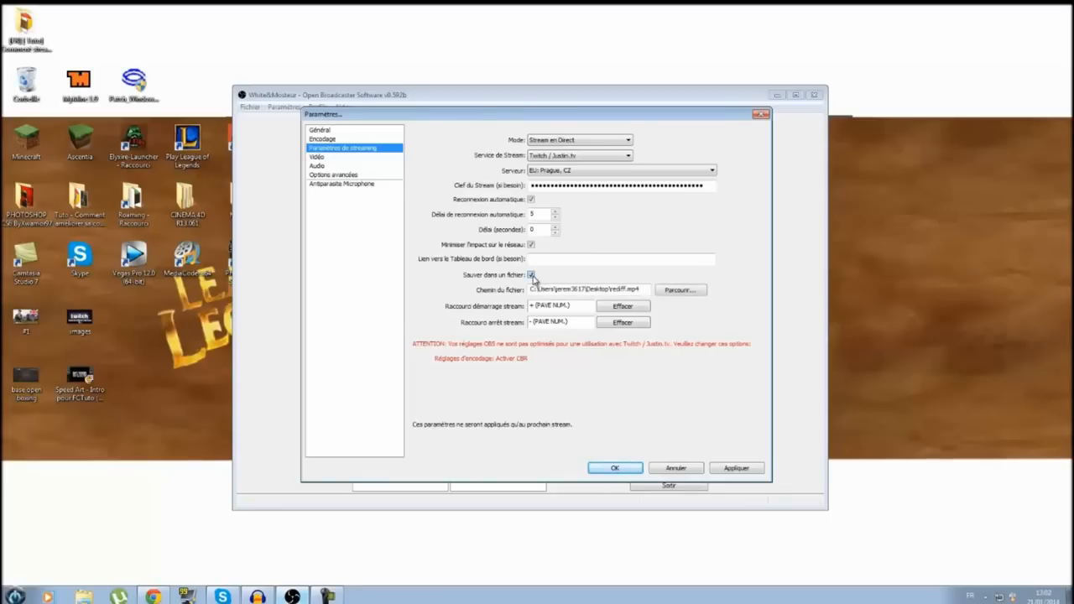
{"action": "left_click", "coordinate": [531, 275]}
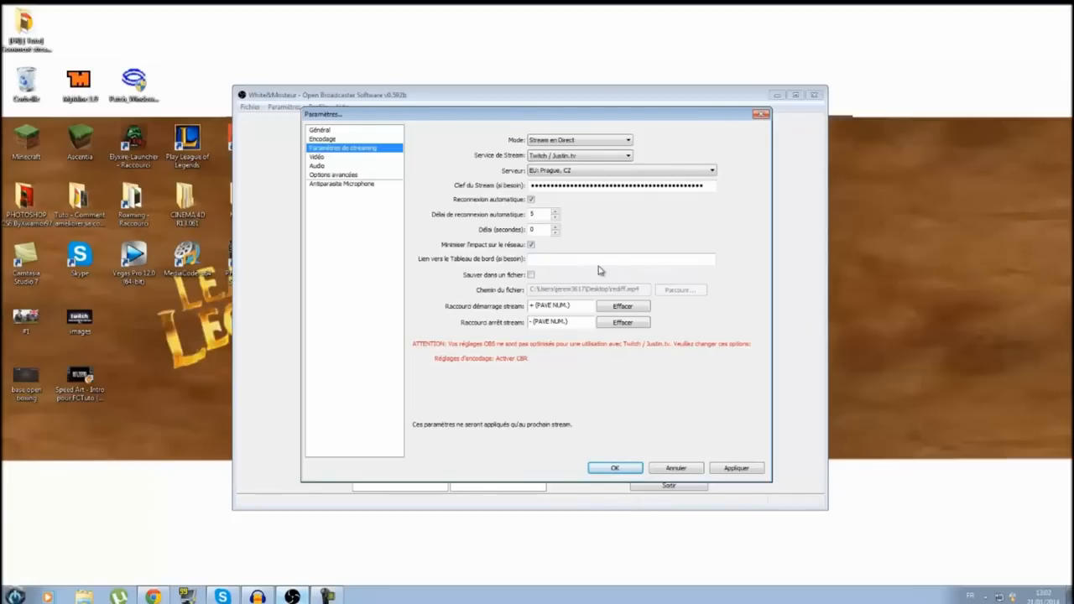
{"action": "left_click", "coordinate": [746, 472]}
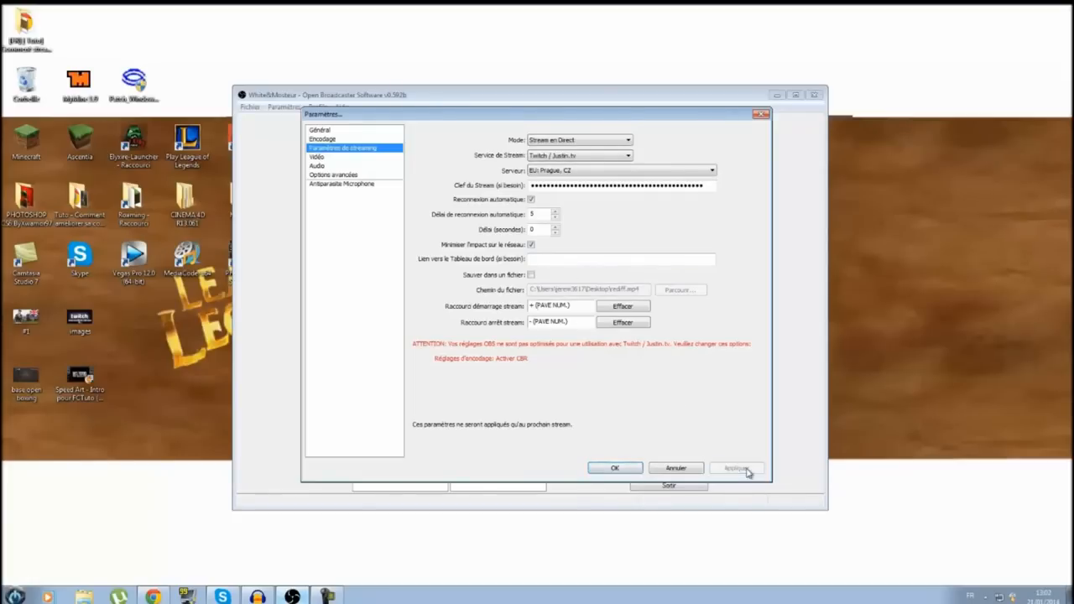
Step: In the video settings, choose 2.25 (852x480) as the resolution downscale for the custom base resolution
{"action": "left_click", "coordinate": [335, 158]}
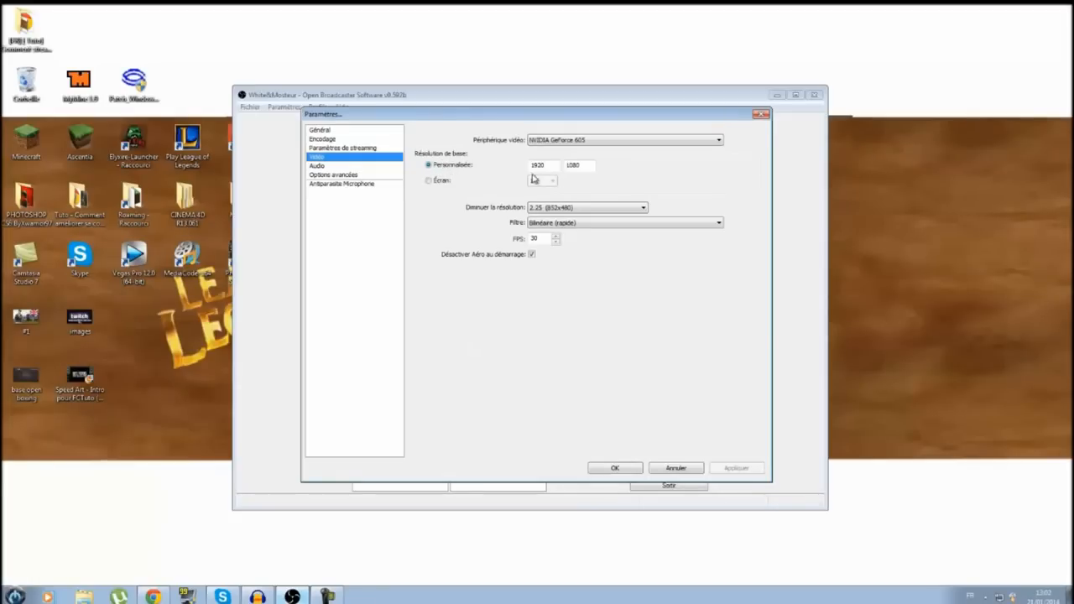
{"action": "double_click", "coordinate": [577, 165]}
{"action": "left_click", "coordinate": [553, 208]}
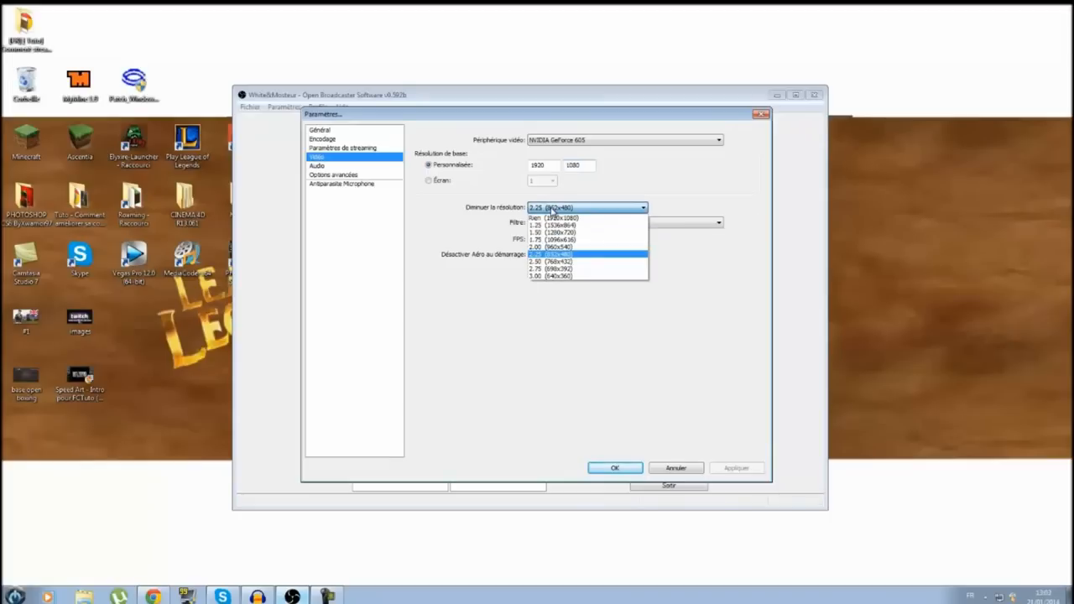
{"action": "left_click", "coordinate": [570, 254]}
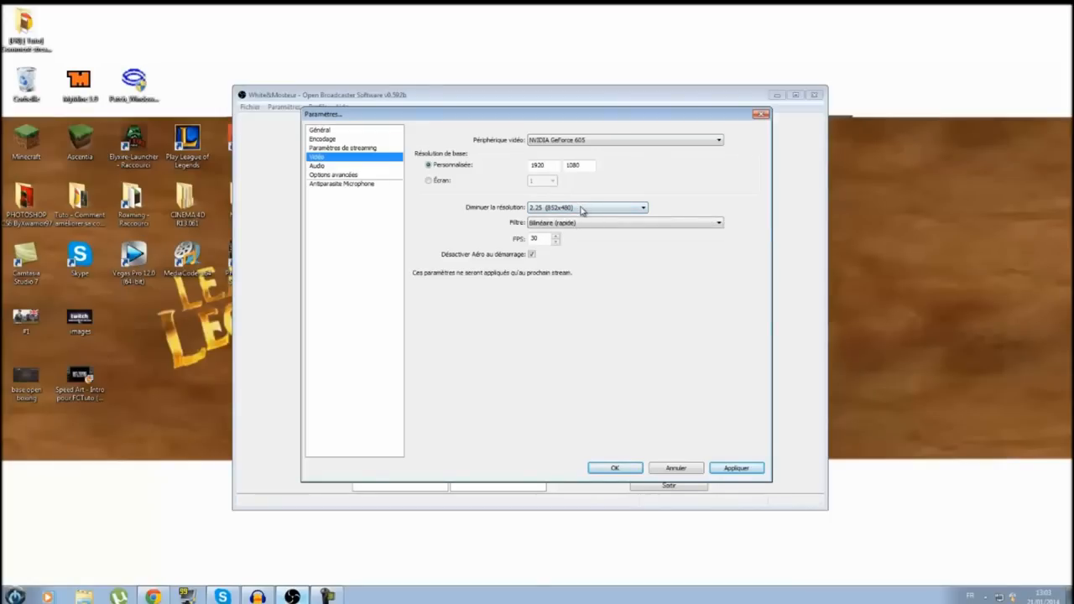
{"action": "left_click", "coordinate": [582, 210]}
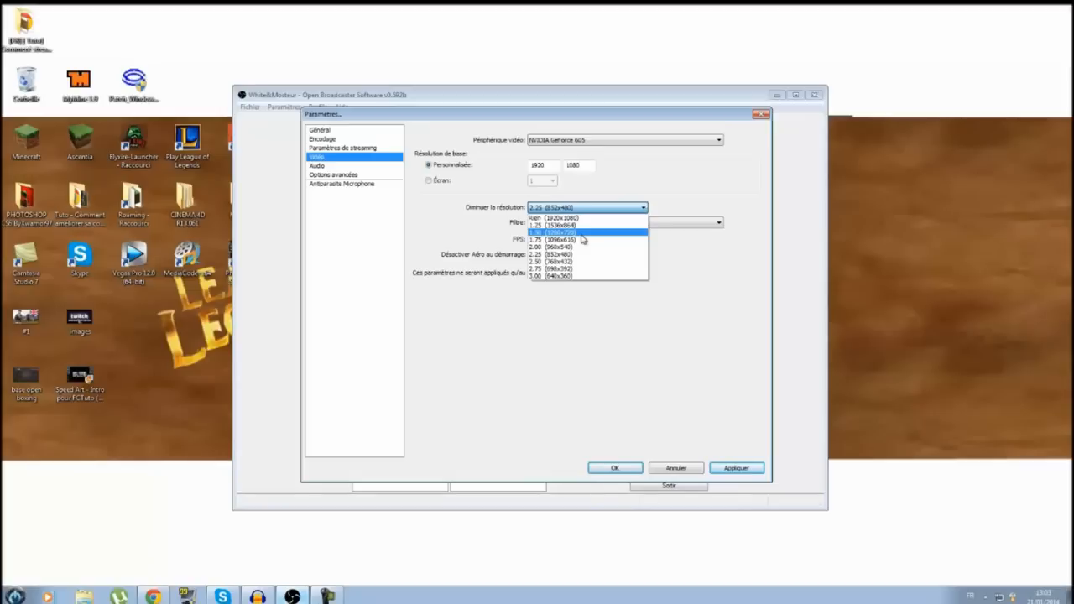
{"action": "left_click", "coordinate": [571, 254]}
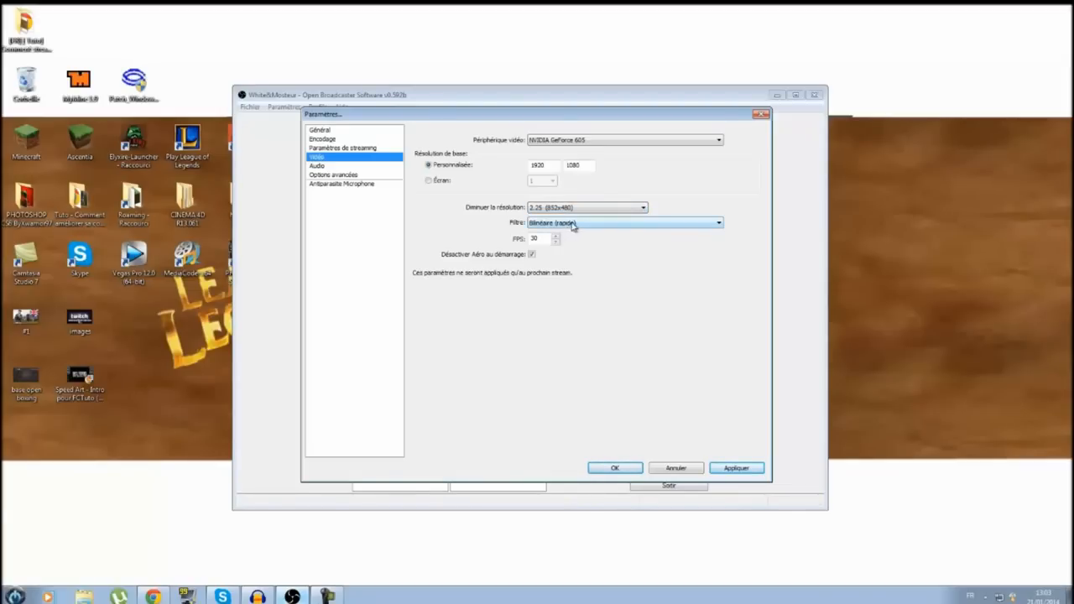
{"action": "left_click", "coordinate": [582, 211]}
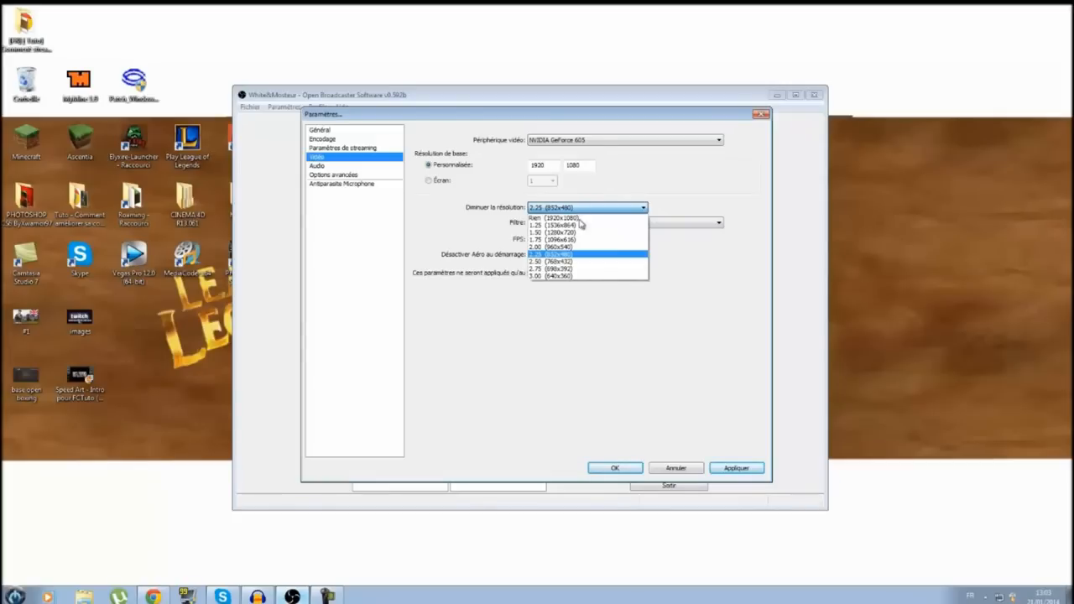
{"action": "left_click", "coordinate": [574, 256]}
Step: Keep the Bilinéaire (rapide) filter and 30 FPS, and apply the video settings
{"action": "left_click", "coordinate": [567, 224]}
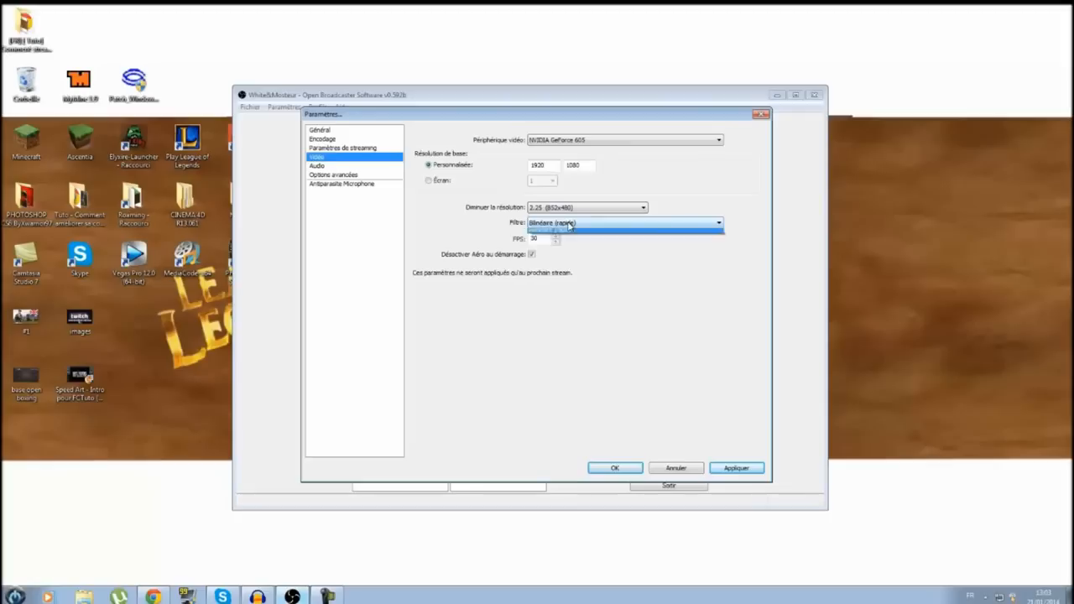
{"action": "key", "text": "Tab"}
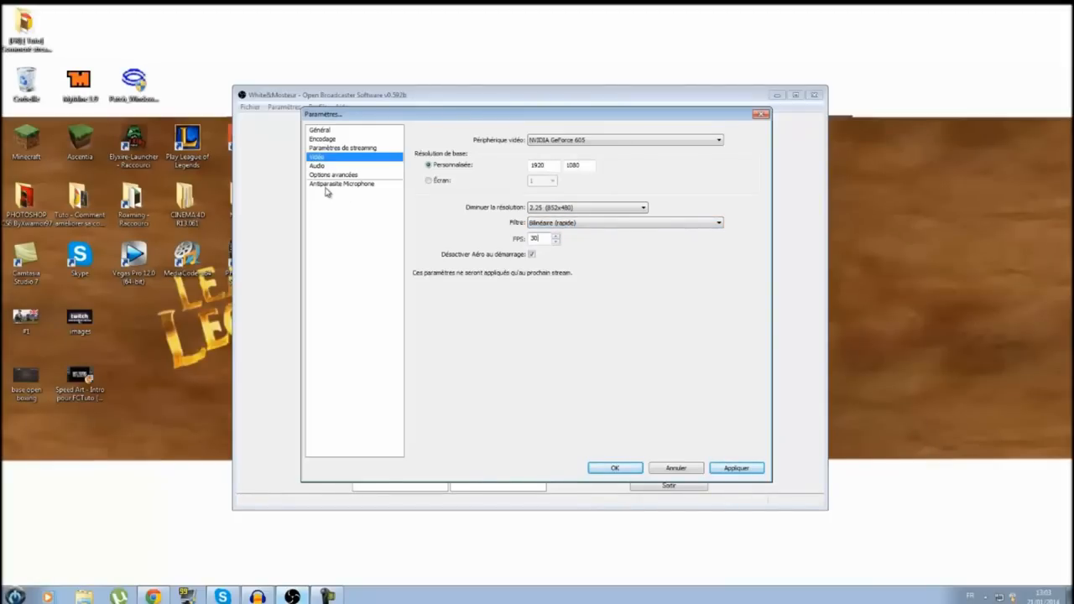
{"action": "key", "text": "space"}
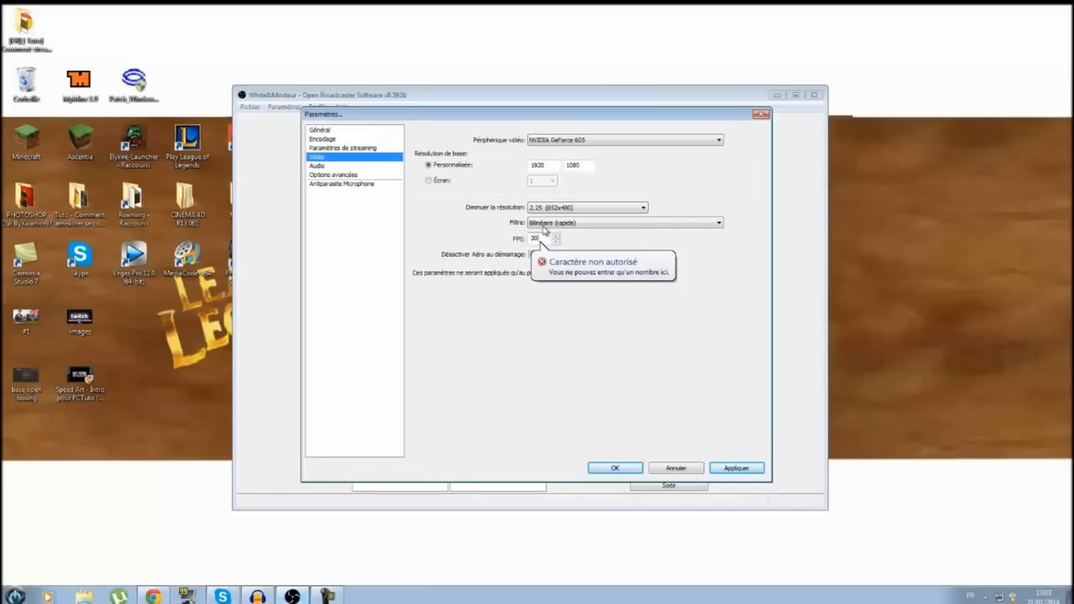
{"action": "left_click", "coordinate": [591, 271]}
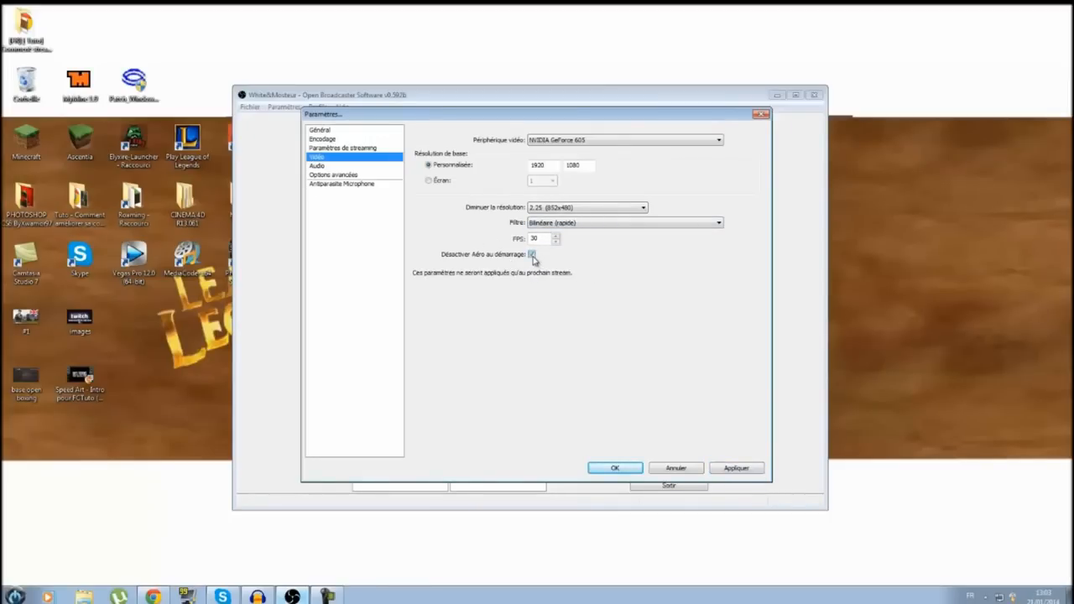
{"action": "left_click", "coordinate": [736, 470]}
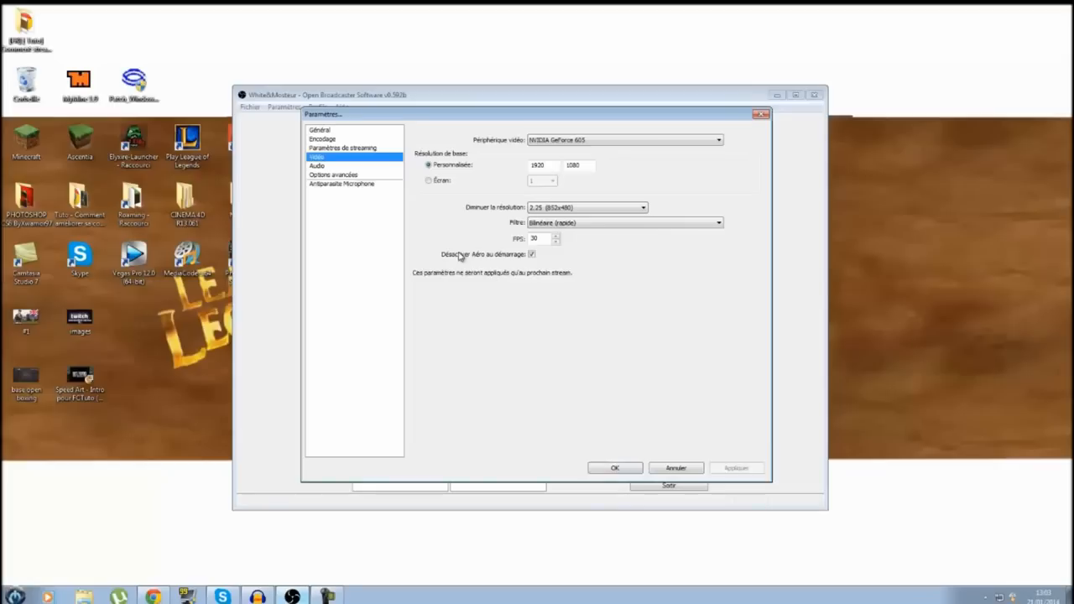
Step: In the advanced options, keep multithreaded optimisation enabled and the priority at Normale
{"action": "left_click", "coordinate": [344, 167]}
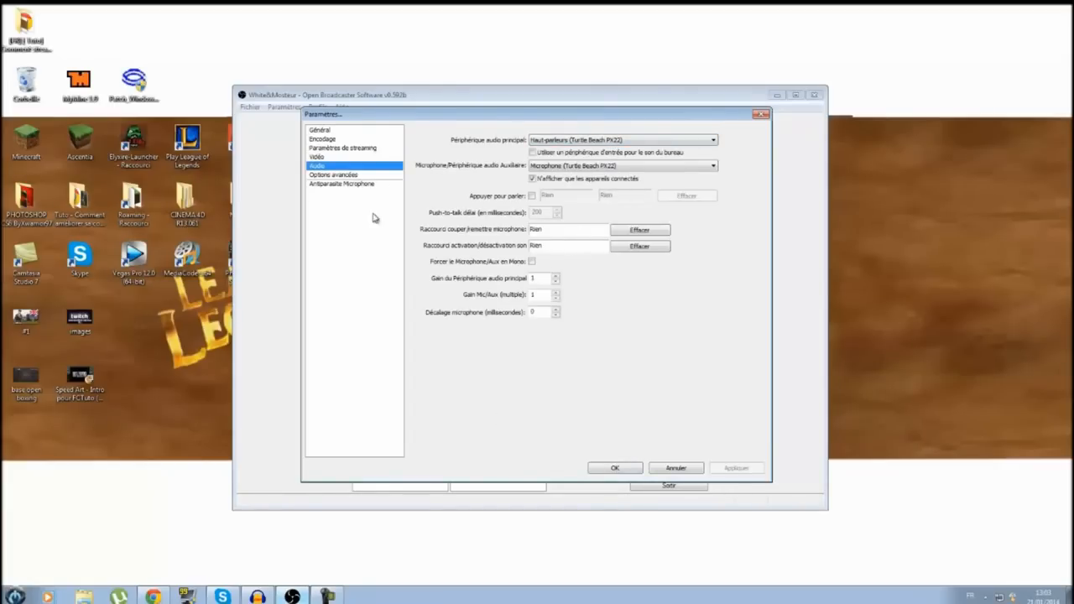
{"action": "left_click", "coordinate": [357, 175]}
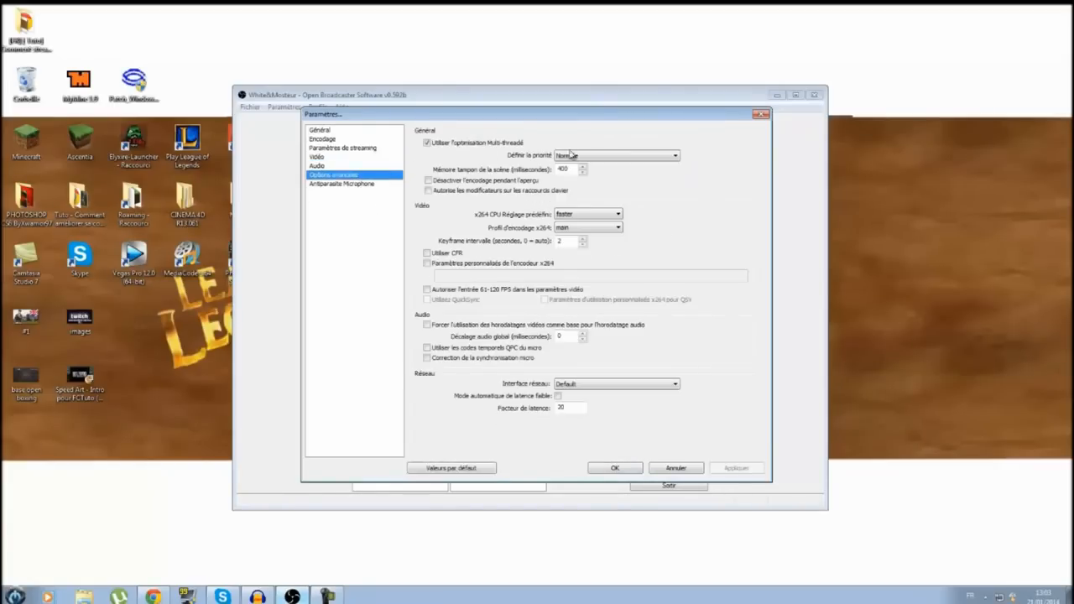
{"action": "double_click", "coordinate": [470, 146]}
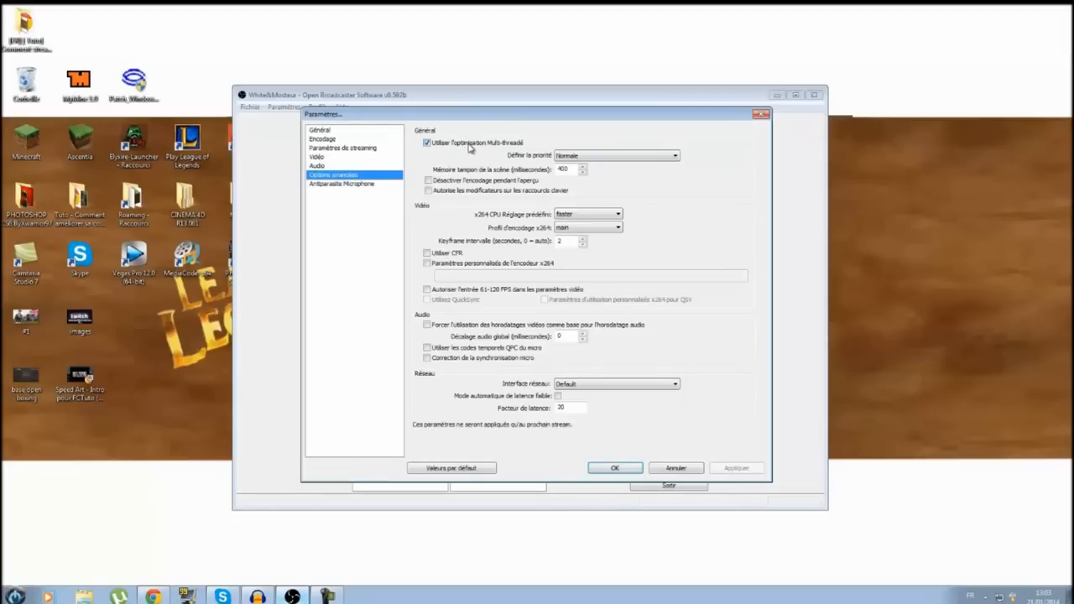
{"action": "left_click", "coordinate": [589, 156]}
{"action": "left_click", "coordinate": [577, 176]}
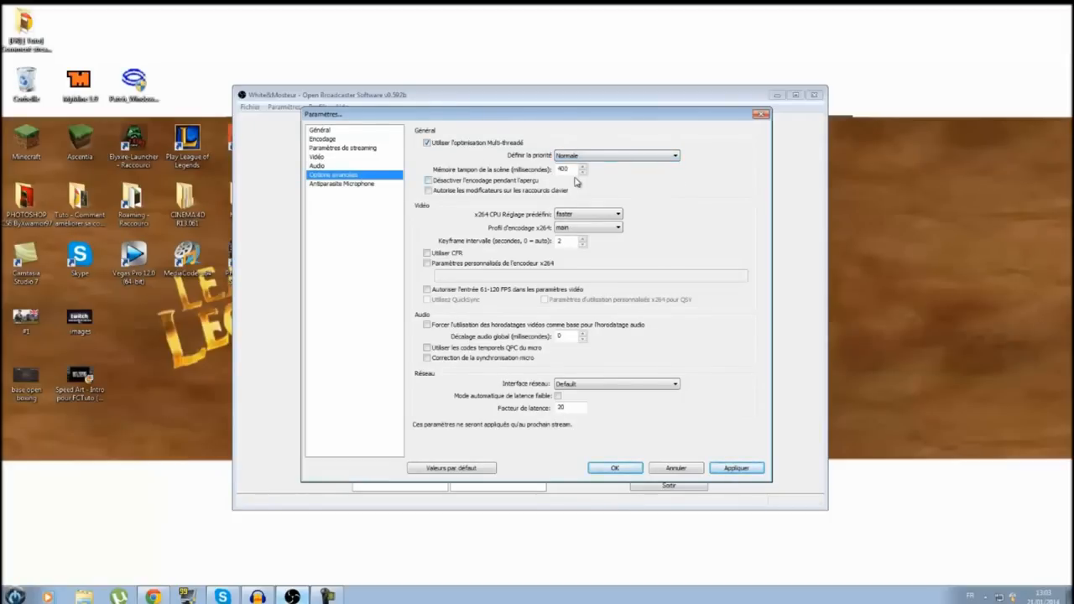
{"action": "double_click", "coordinate": [561, 169]}
Step: Keep the x264 CPU preset at faster and the encoding profile at main
{"action": "left_click", "coordinate": [577, 216]}
{"action": "left_click", "coordinate": [578, 216]}
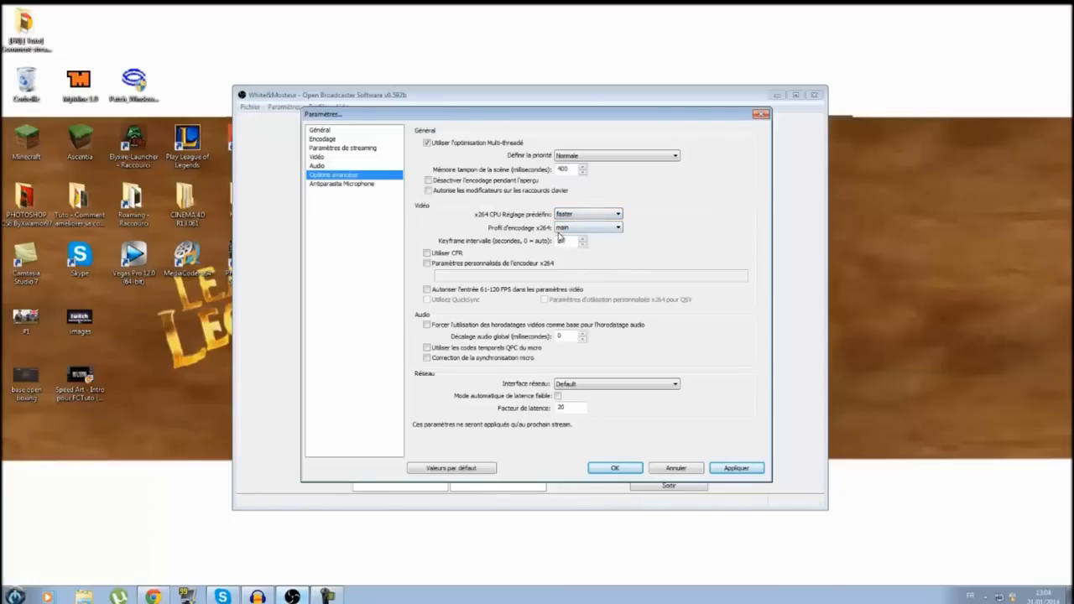
{"action": "left_click", "coordinate": [567, 230]}
{"action": "left_click", "coordinate": [567, 230]}
{"action": "left_click_drag", "start_coordinate": [568, 242], "coordinate": [534, 243]}
Step: Choose Default as the network interface, apply the advanced options, and close the settings after viewing the microphone noise gate
{"action": "left_click", "coordinate": [570, 385]}
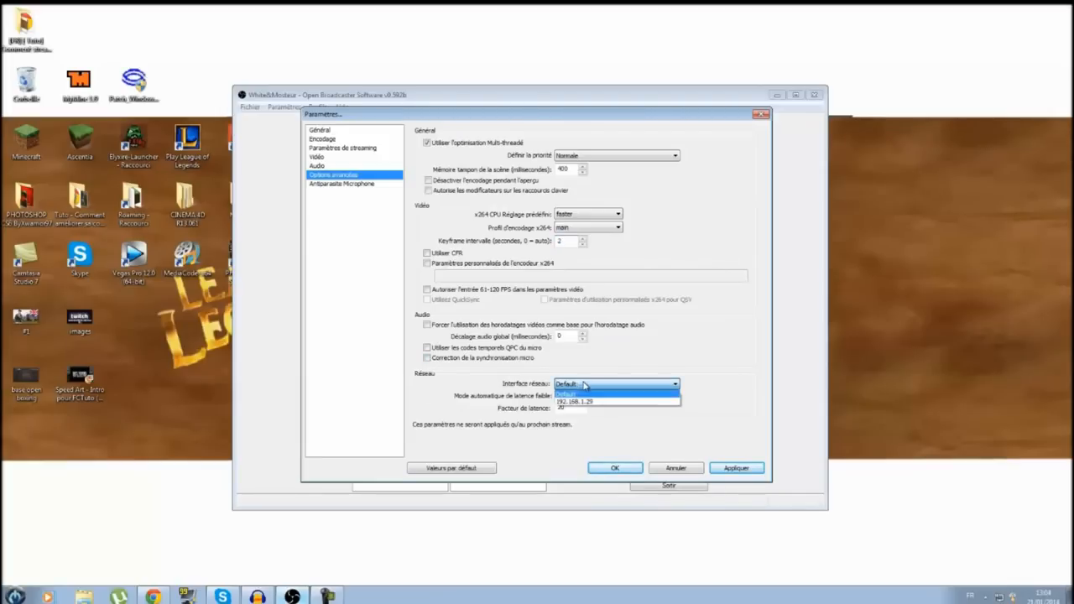
{"action": "left_click", "coordinate": [577, 393]}
{"action": "left_click_drag", "start_coordinate": [575, 407], "coordinate": [426, 415]}
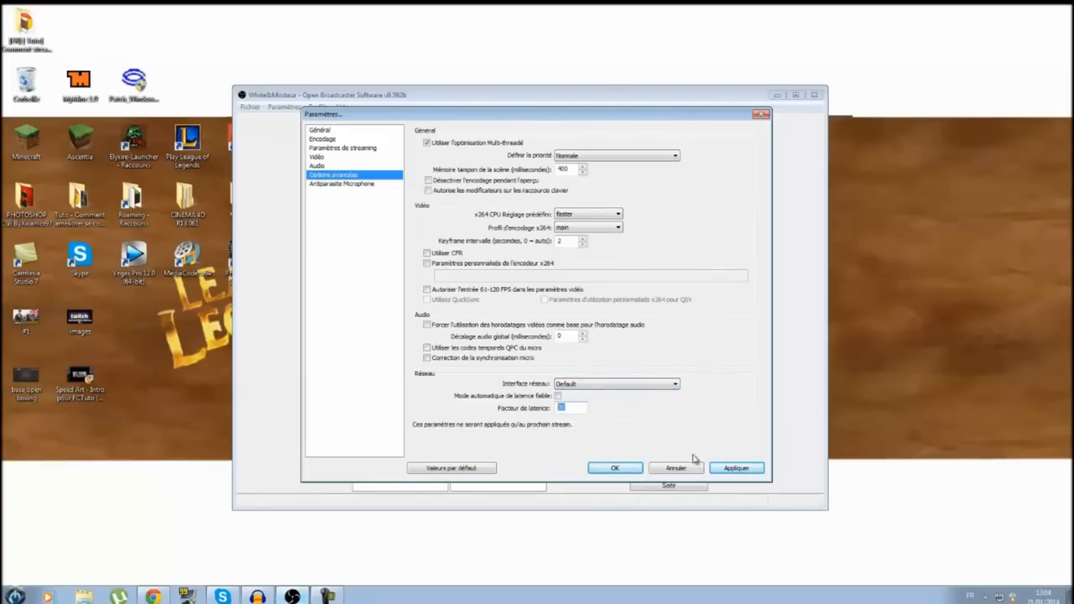
{"action": "left_click", "coordinate": [736, 467]}
{"action": "left_click", "coordinate": [357, 185]}
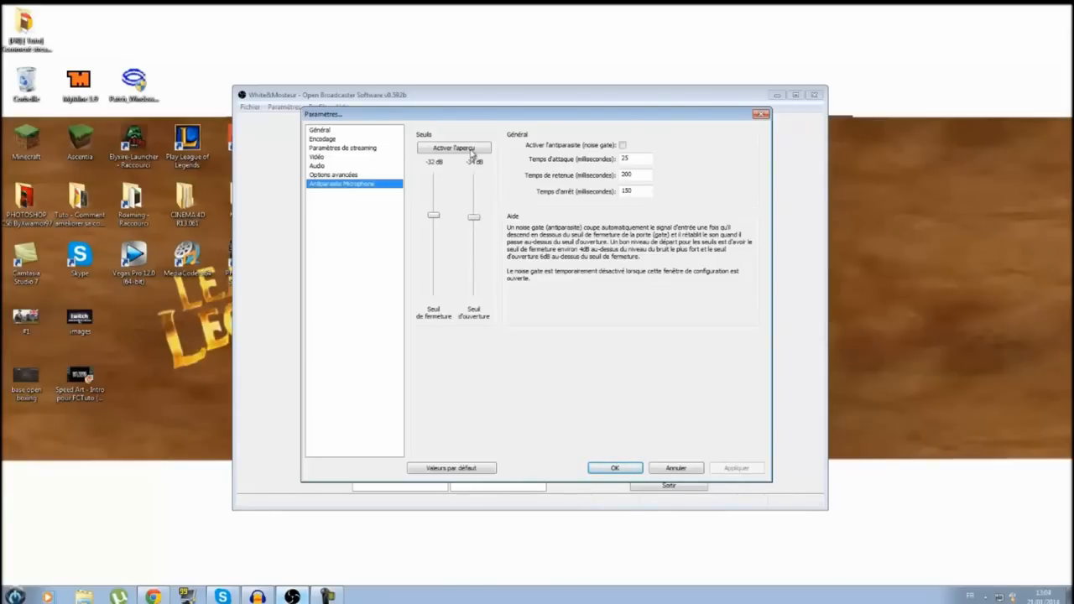
{"action": "left_click", "coordinate": [610, 468]}
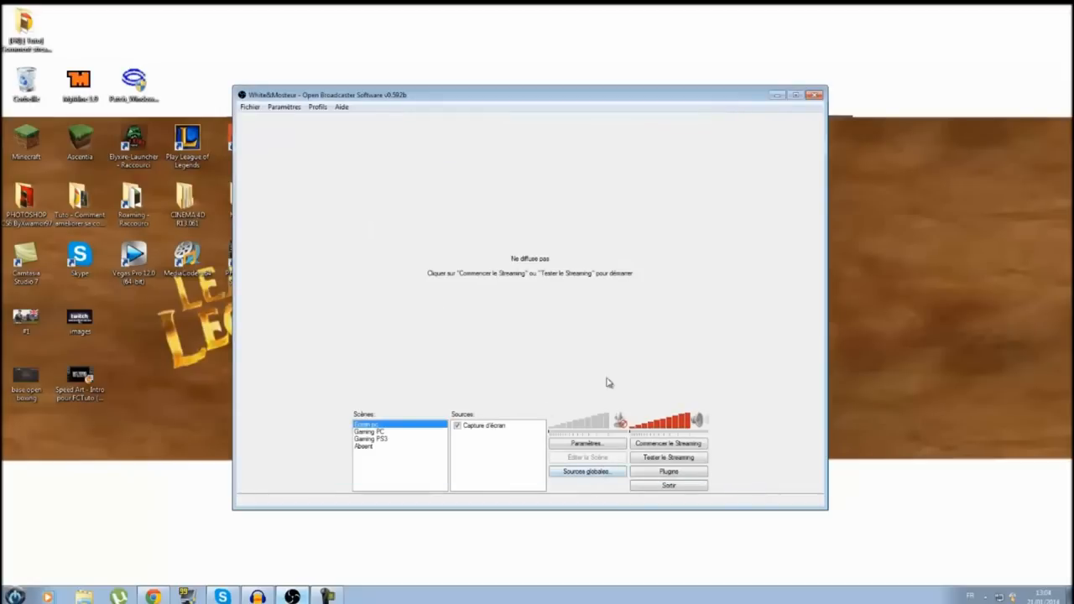
{"action": "right_click", "coordinate": [411, 472]}
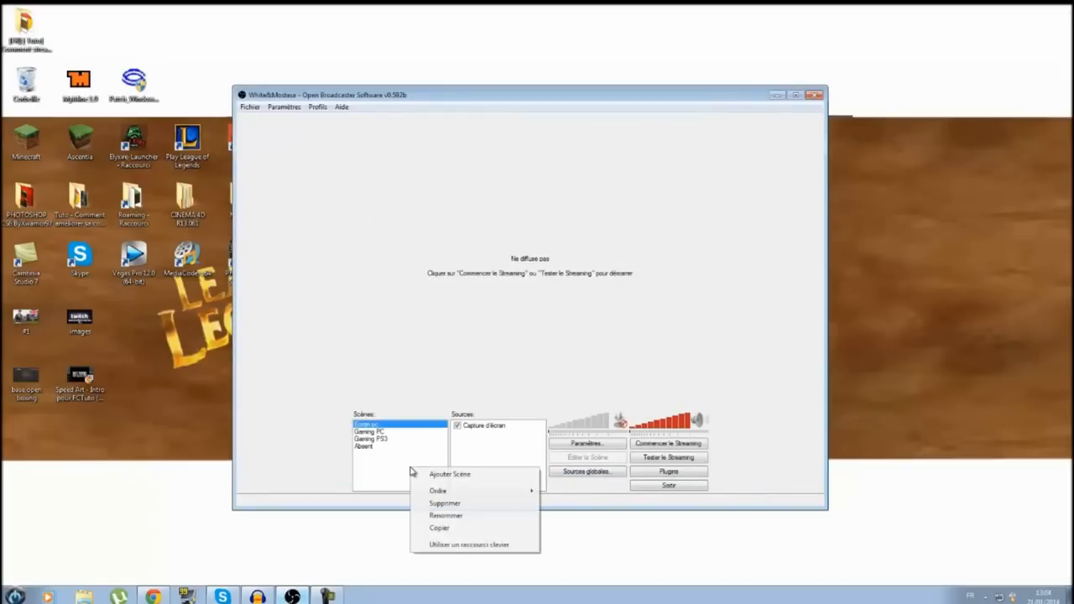
{"action": "left_click", "coordinate": [457, 476]}
{"action": "left_click", "coordinate": [624, 315]}
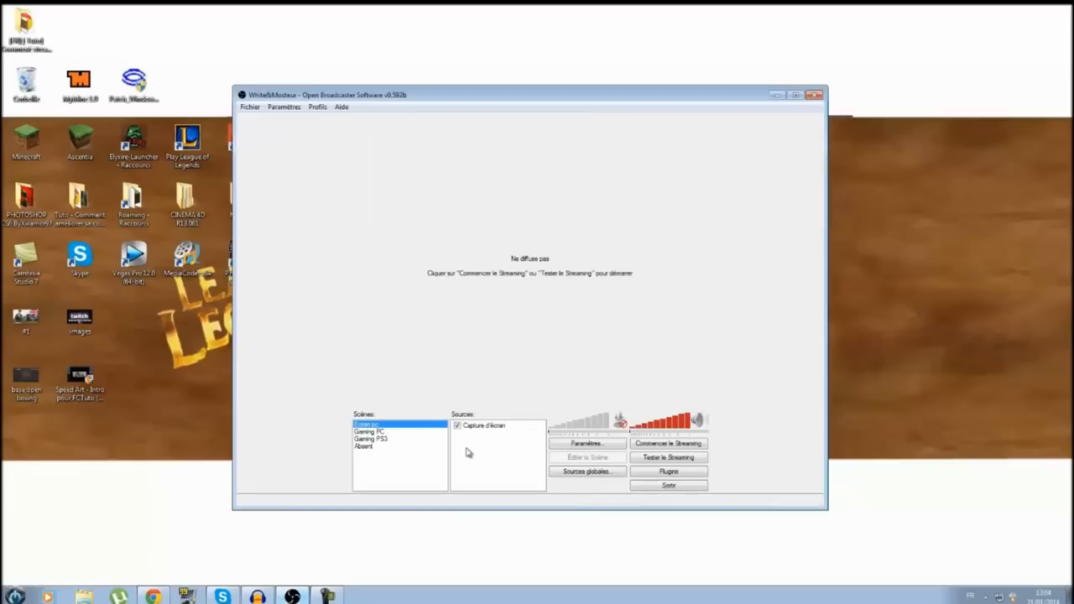
Step: Examine the source types that can be added to the selected scene
{"action": "right_click", "coordinate": [490, 450]}
{"action": "mouse_move", "coordinate": [529, 452]}
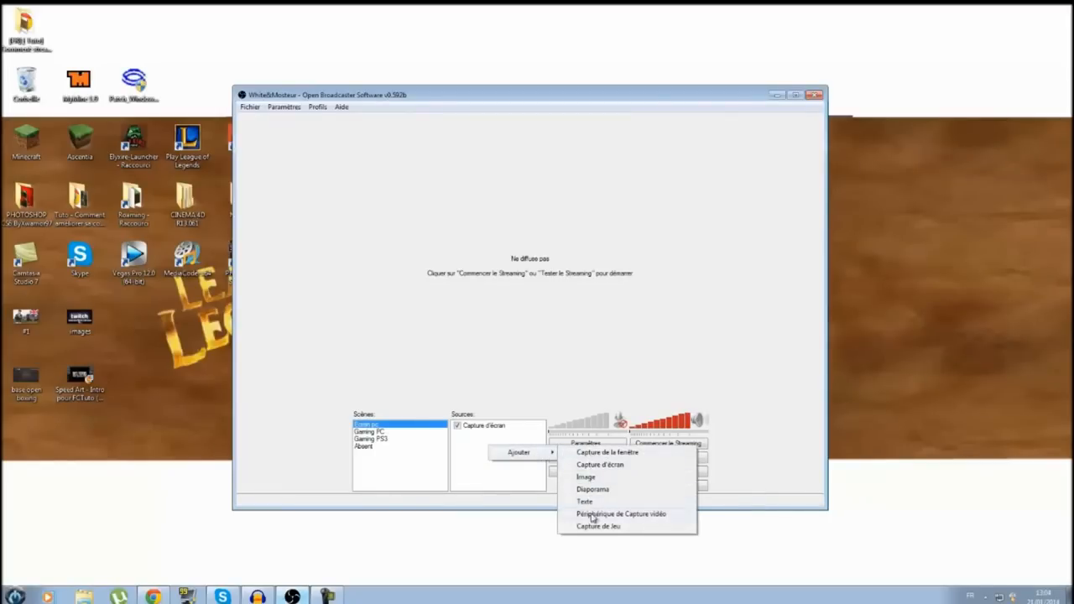
{"action": "left_click", "coordinate": [474, 463]}
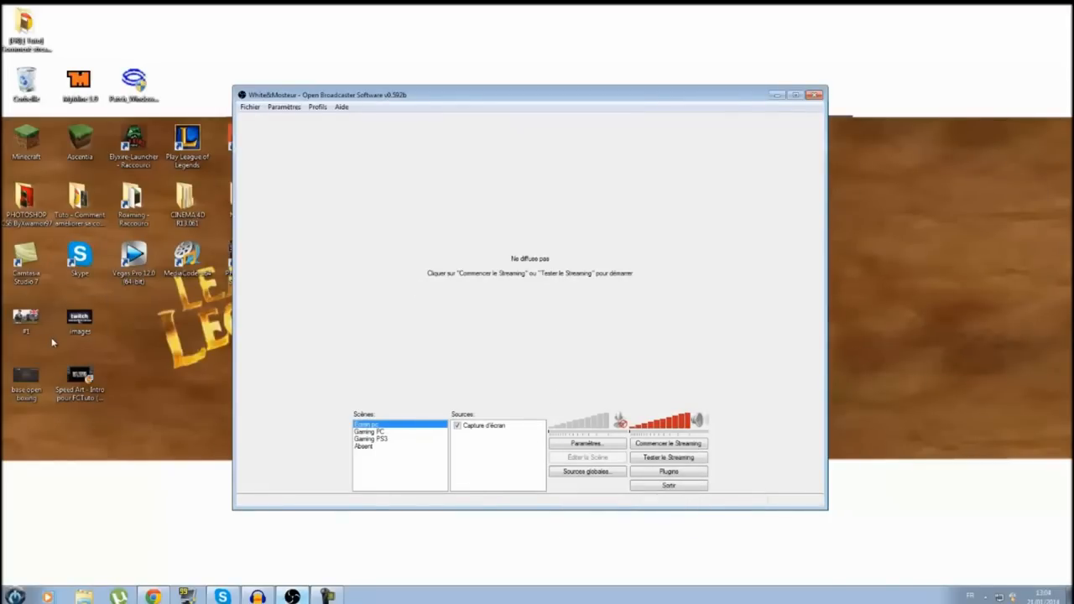
{"action": "right_click", "coordinate": [485, 447]}
{"action": "mouse_move", "coordinate": [528, 452]}
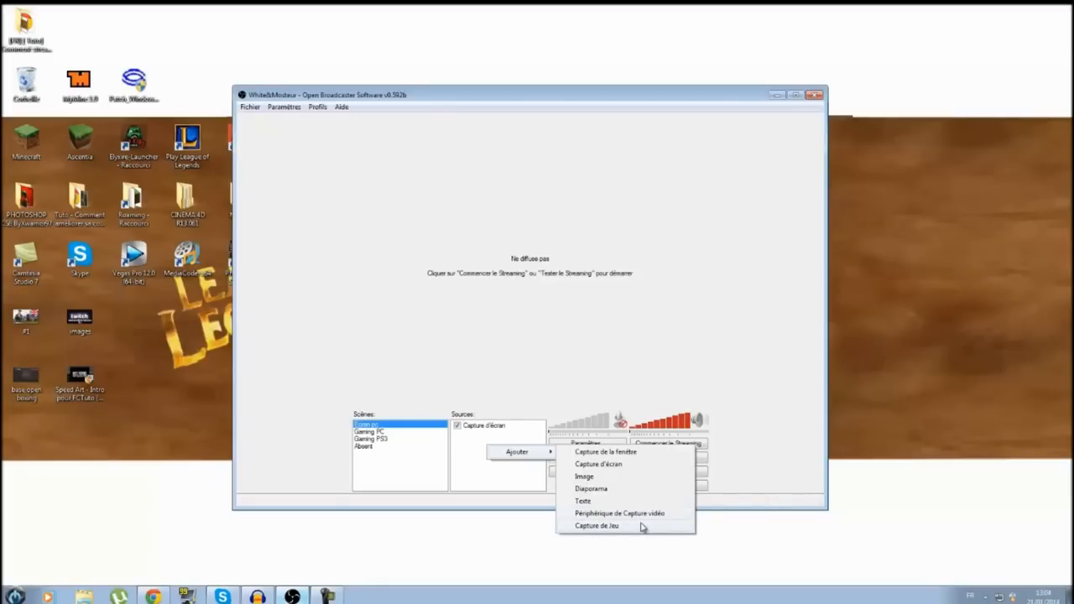
{"action": "left_click", "coordinate": [461, 463]}
Step: Start a streaming test to check dropped frames, and stop it
{"action": "left_click", "coordinate": [677, 460]}
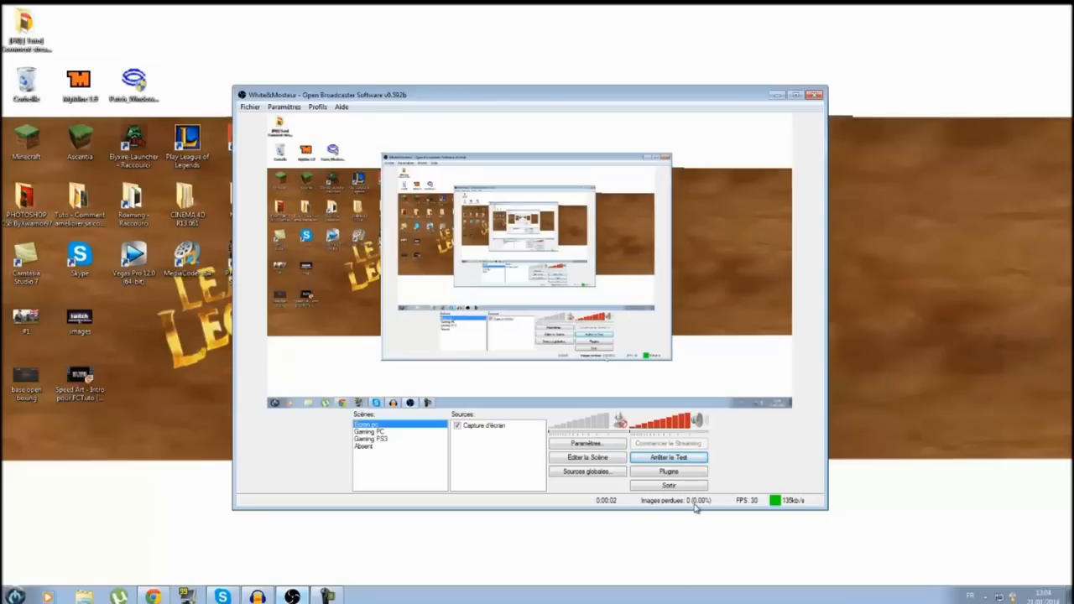
{"action": "left_click", "coordinate": [667, 457]}
Step: Reopen the encoding settings and set the video buffer size to 2250 kbit
{"action": "left_click", "coordinate": [598, 447]}
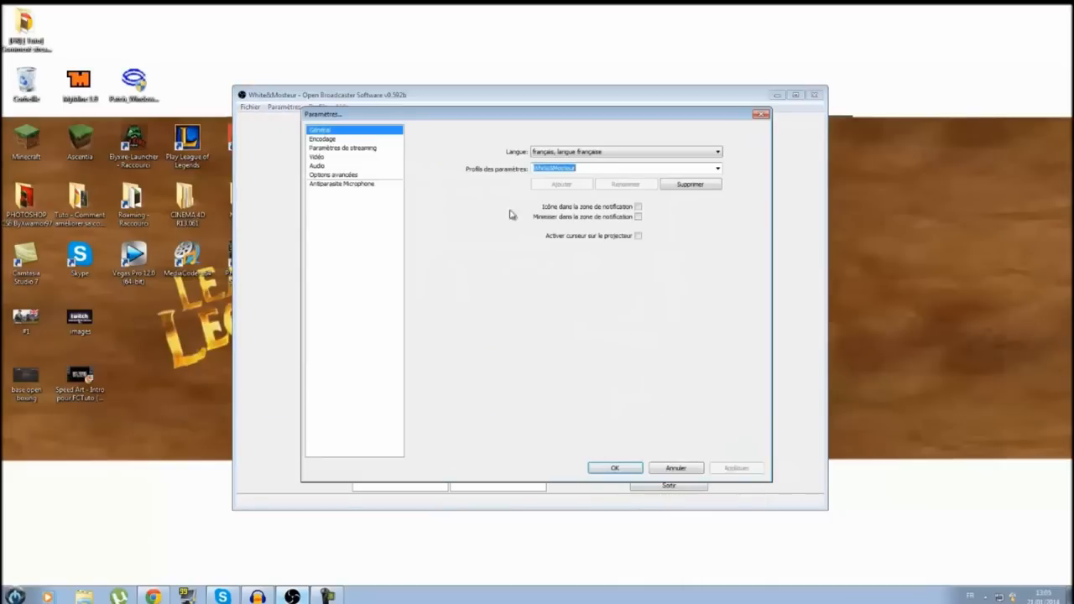
{"action": "left_click", "coordinate": [347, 139]}
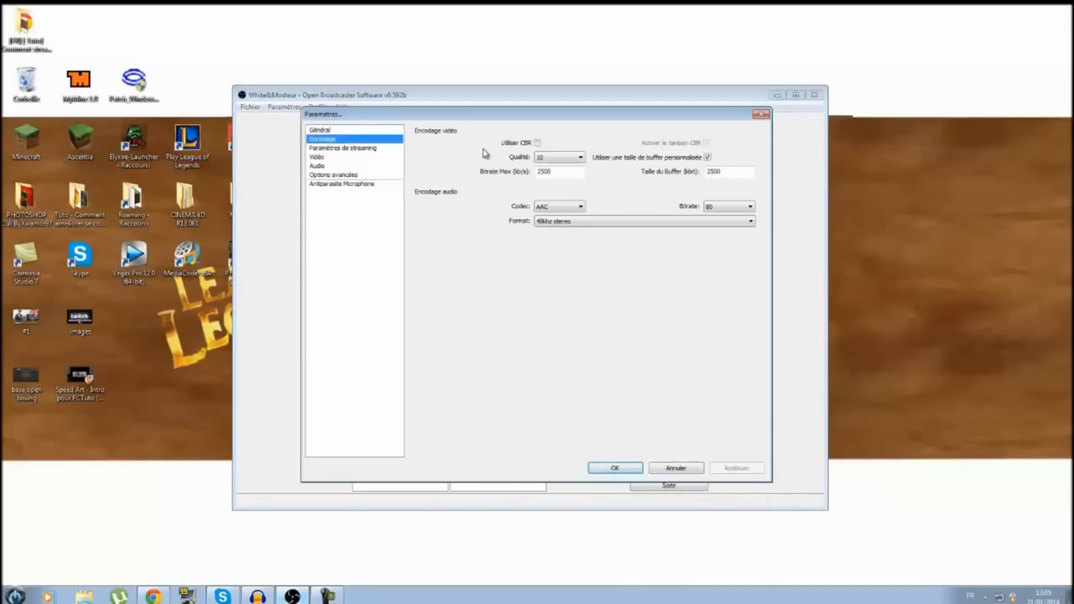
{"action": "double_click", "coordinate": [737, 172]}
{"action": "left_click_drag", "start_coordinate": [573, 173], "coordinate": [269, 155]}
{"action": "left_click_drag", "start_coordinate": [729, 171], "coordinate": [518, 166]}
{"action": "type", "text": "2250"}
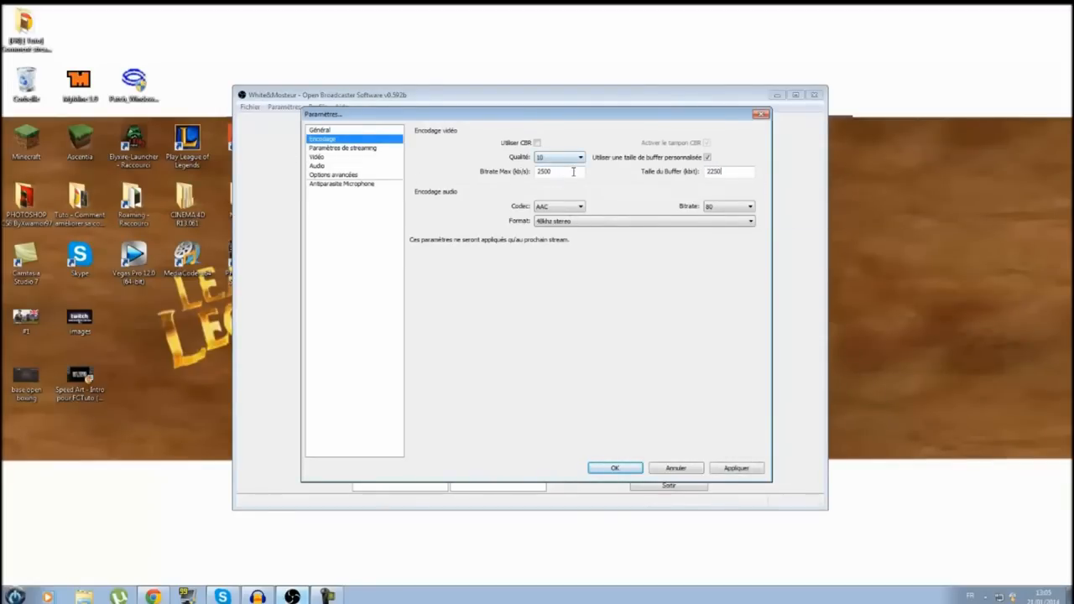
Step: Try a maximum bitrate of 1800 kb/s with a buffer size of 1700 kbit
{"action": "left_click_drag", "start_coordinate": [572, 172], "coordinate": [445, 164]}
{"action": "type", "text": "1800"}
{"action": "left_click_drag", "start_coordinate": [749, 172], "coordinate": [212, 109]}
{"action": "type", "text": "1700"}
Step: Try 850 for both the maximum video bitrate and the buffer size
{"action": "left_click_drag", "start_coordinate": [564, 172], "coordinate": [324, 132]}
{"action": "type", "text": "850"}
{"action": "left_click_drag", "start_coordinate": [740, 172], "coordinate": [276, 157]}
{"action": "type", "text": "850"}
Step: Set the maximum video bitrate to 2500 kb/s, apply the encoding settings and close the dialog
{"action": "type", "text": "0"}
{"action": "key", "text": "shift+Tab"}
{"action": "type", "text": "2500"}
{"action": "left_click", "coordinate": [748, 468]}
{"action": "left_click", "coordinate": [606, 472]}
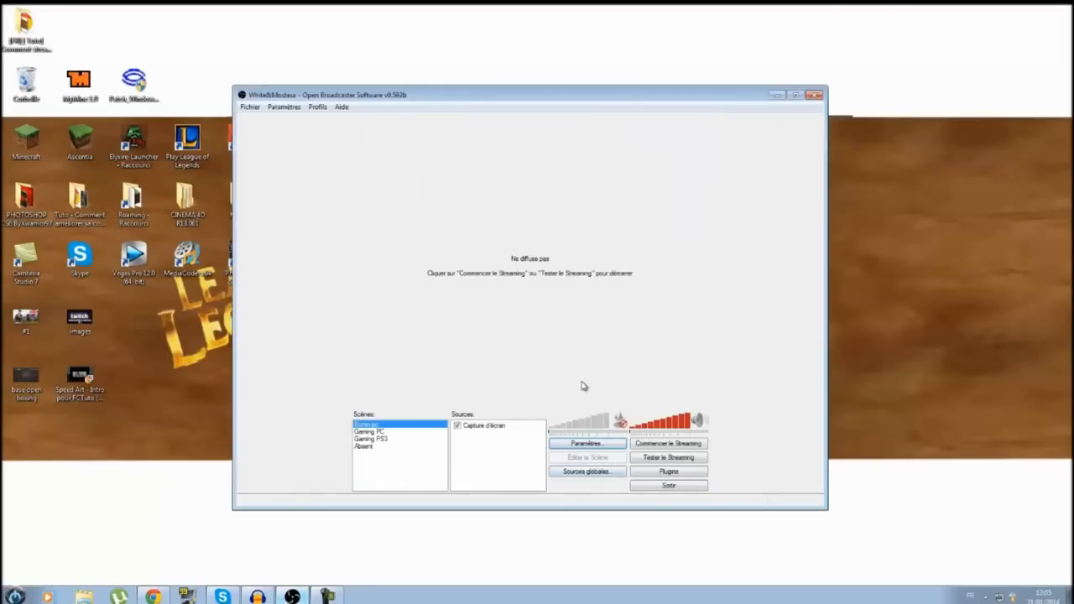
Step: Run another streaming test with the applied encoding settings, and stop it
{"action": "left_click", "coordinate": [661, 461]}
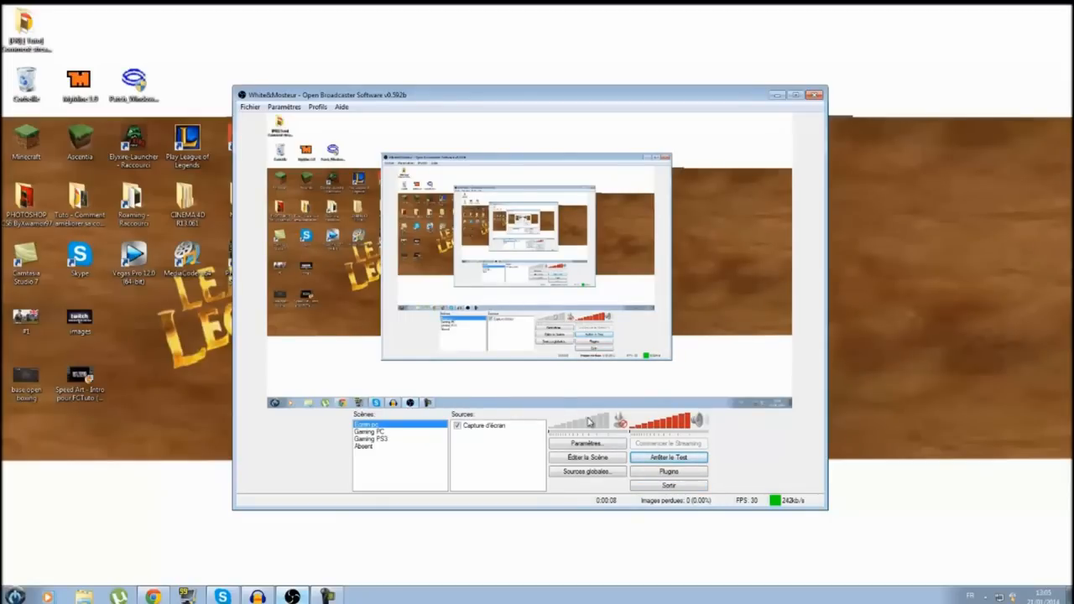
{"action": "left_click", "coordinate": [655, 458]}
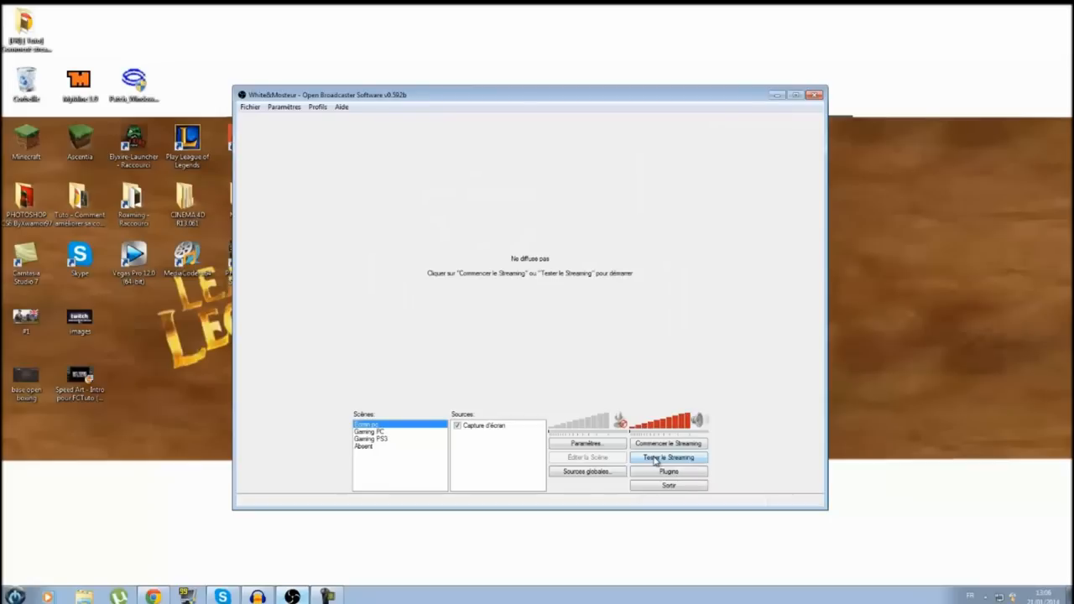
Step: Switch to Chrome, view the two YouTube tutorial channels' video pages, and minimise the browser
{"action": "left_click", "coordinate": [152, 596]}
{"action": "left_click", "coordinate": [153, 10]}
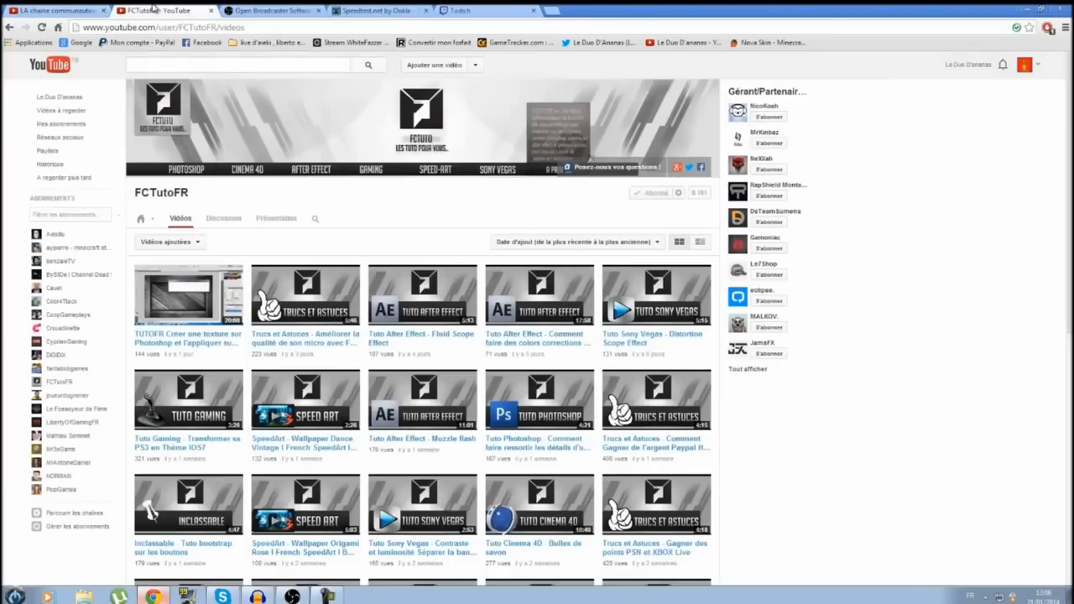
{"action": "left_click", "coordinate": [67, 10]}
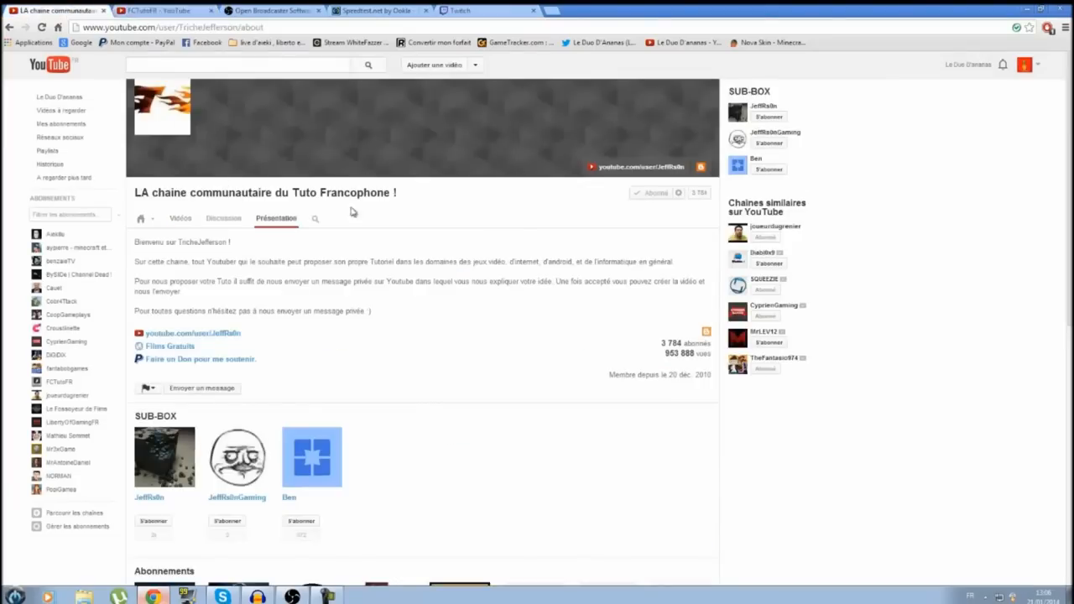
{"action": "left_click", "coordinate": [178, 222]}
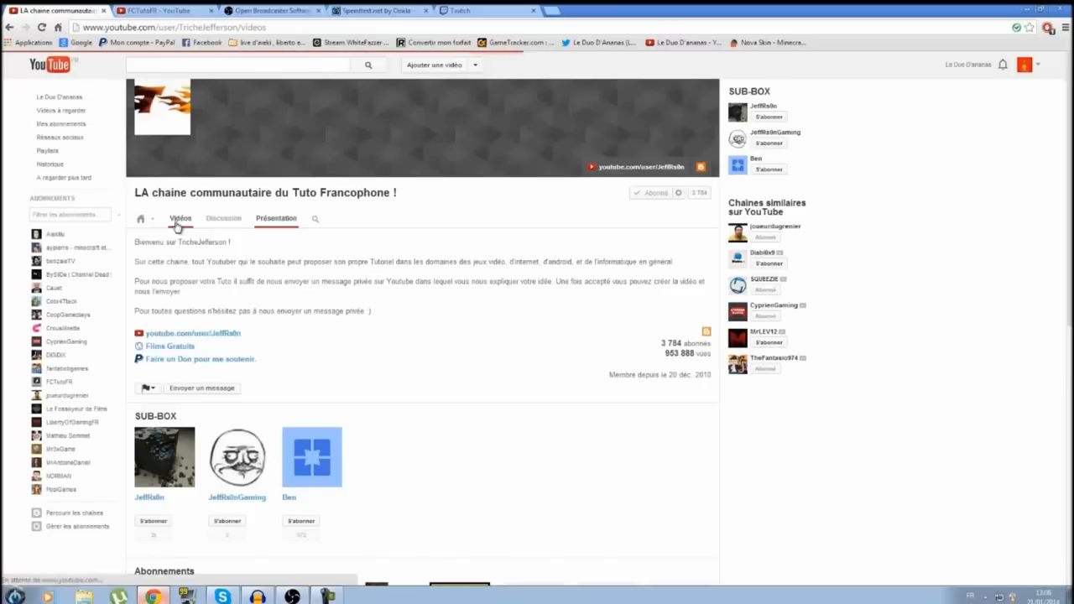
{"action": "left_click", "coordinate": [142, 12]}
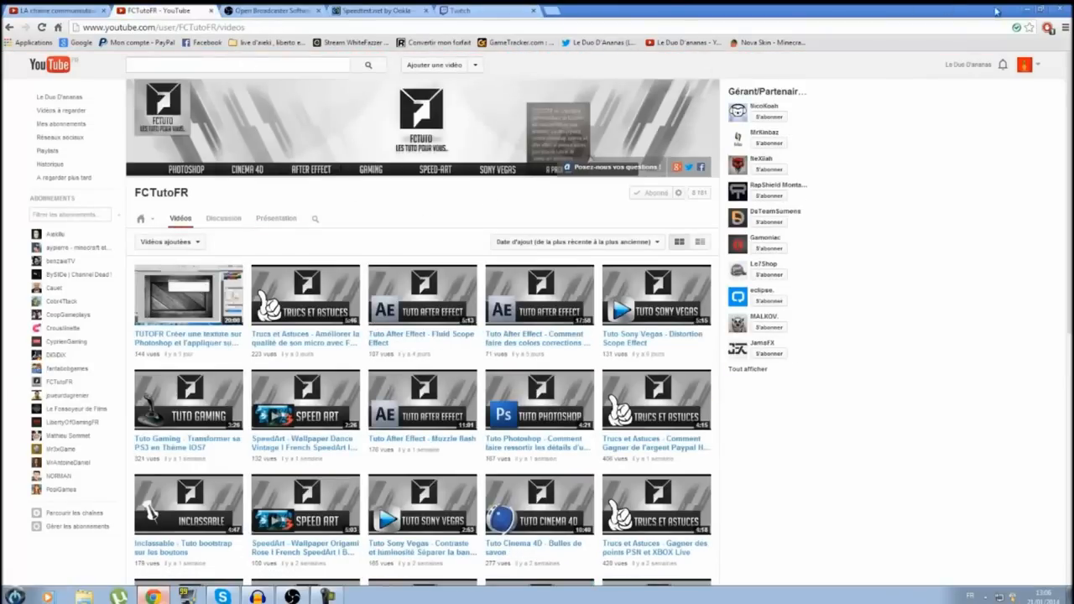
{"action": "left_click", "coordinate": [1025, 8]}
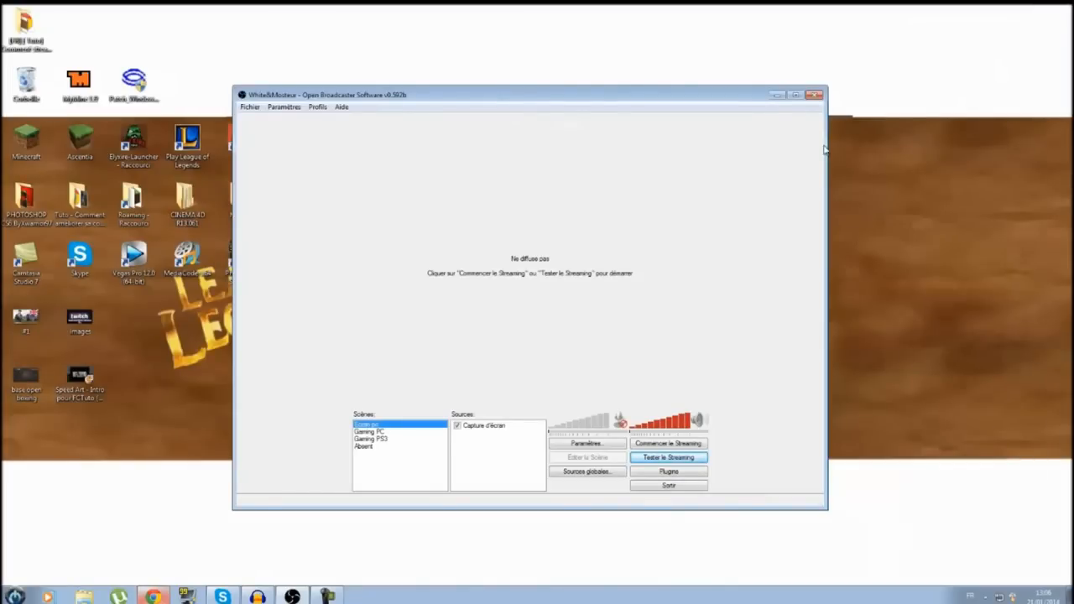